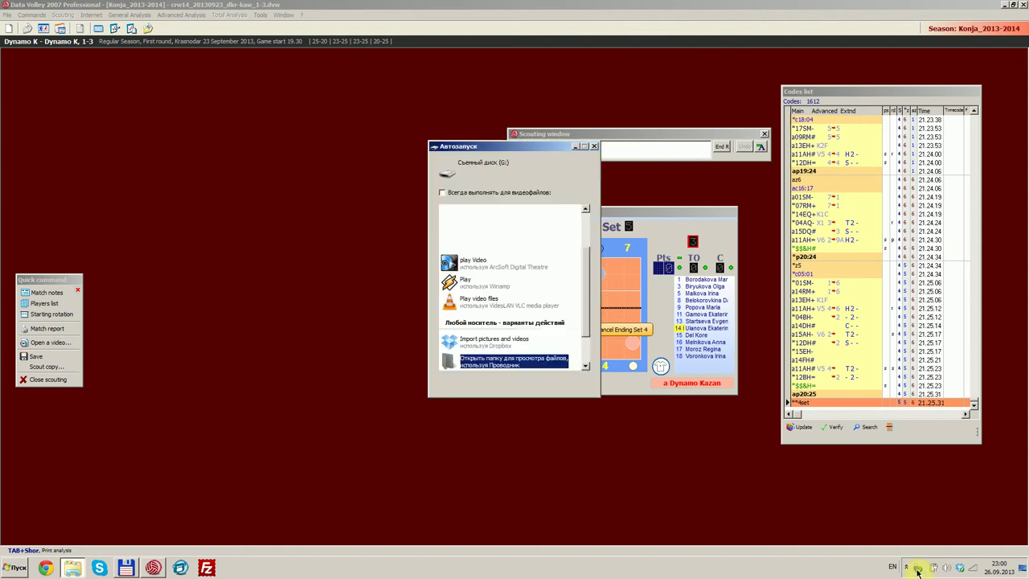
- Dismiss the AutoPlay windows for the camcorder's removable disk G: and the PMBPORTABLE (H:) drive
click(918, 569)
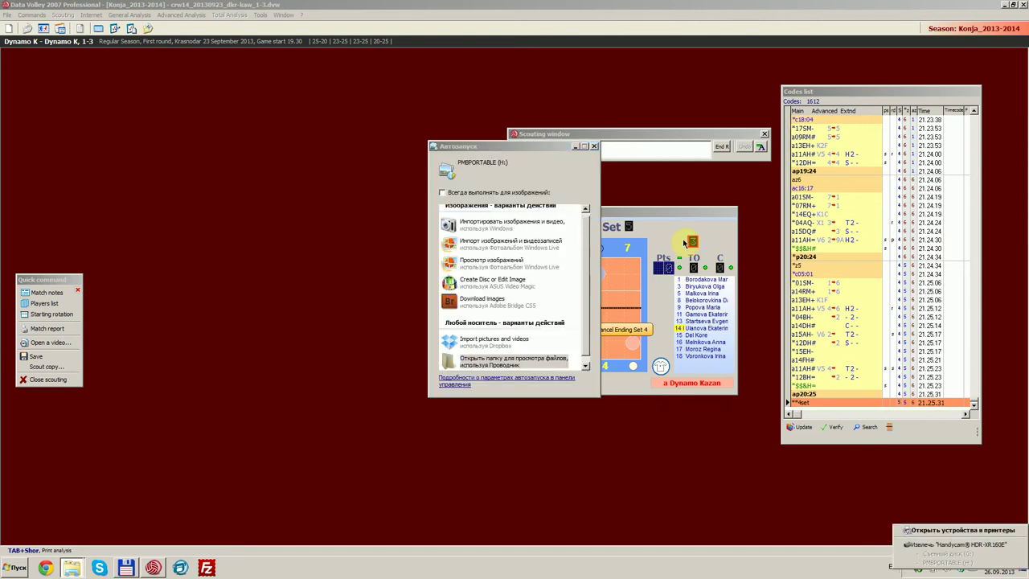
click(594, 145)
click(593, 146)
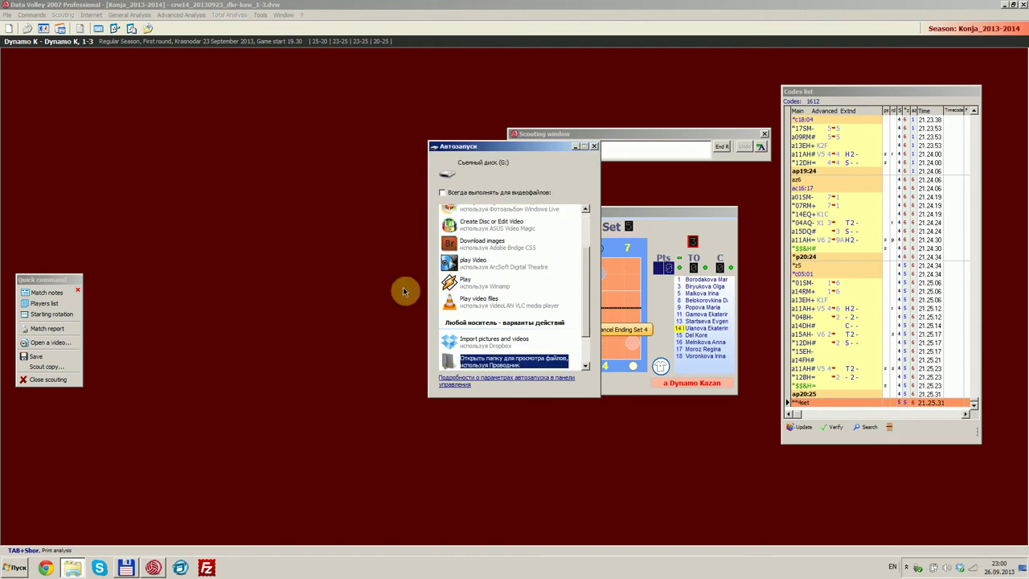
click(593, 146)
- Switch to Total Commander and open the camcorder's video folder g:\MP_ROOT\100PNV01
click(127, 568)
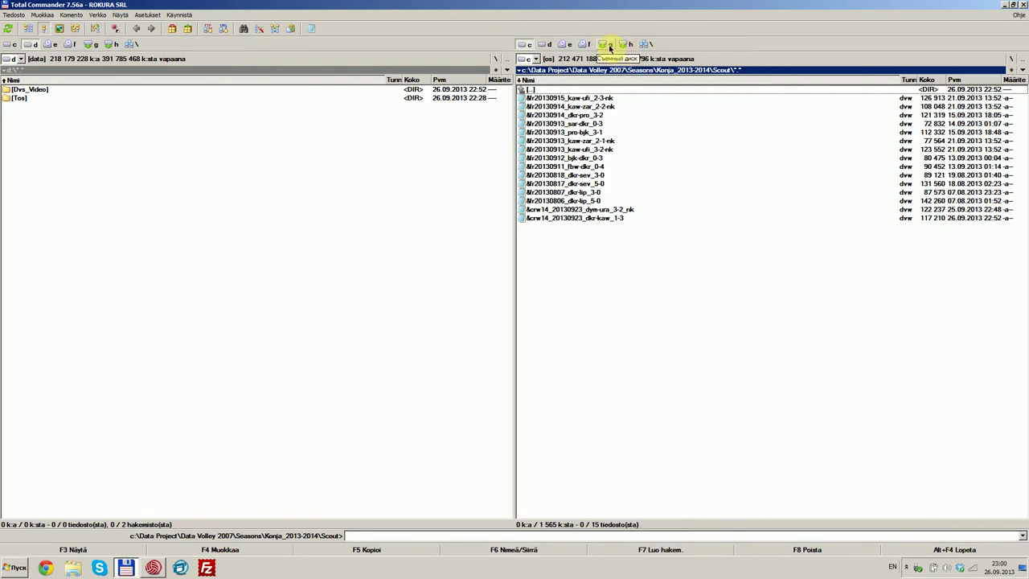
click(604, 44)
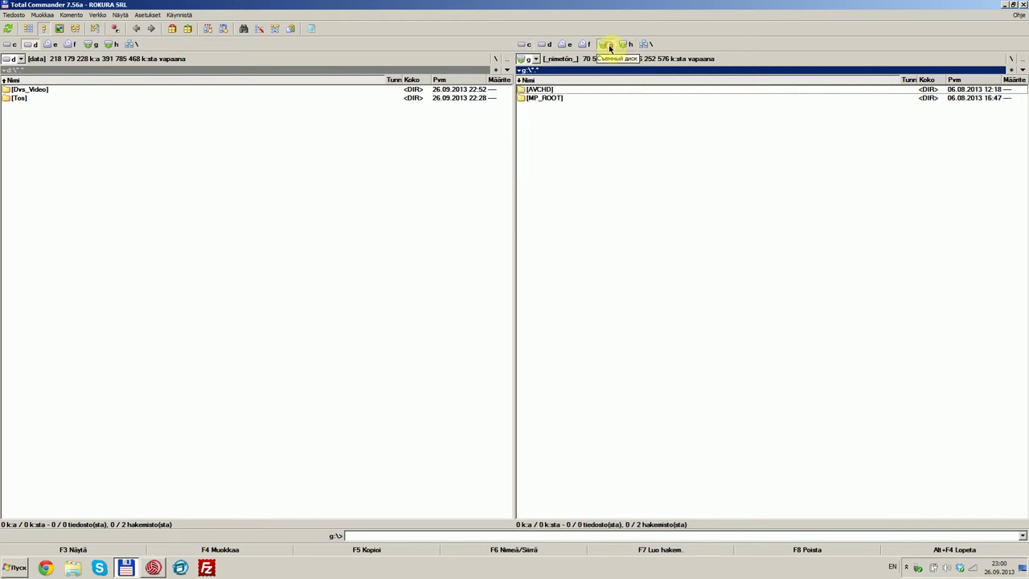
double_click(547, 100)
double_click(546, 100)
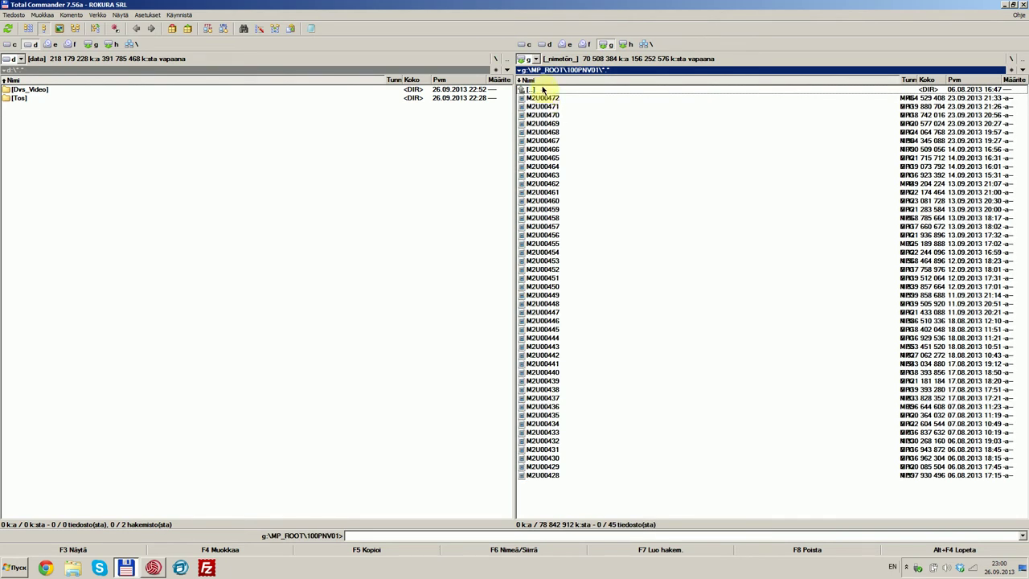
click(569, 151)
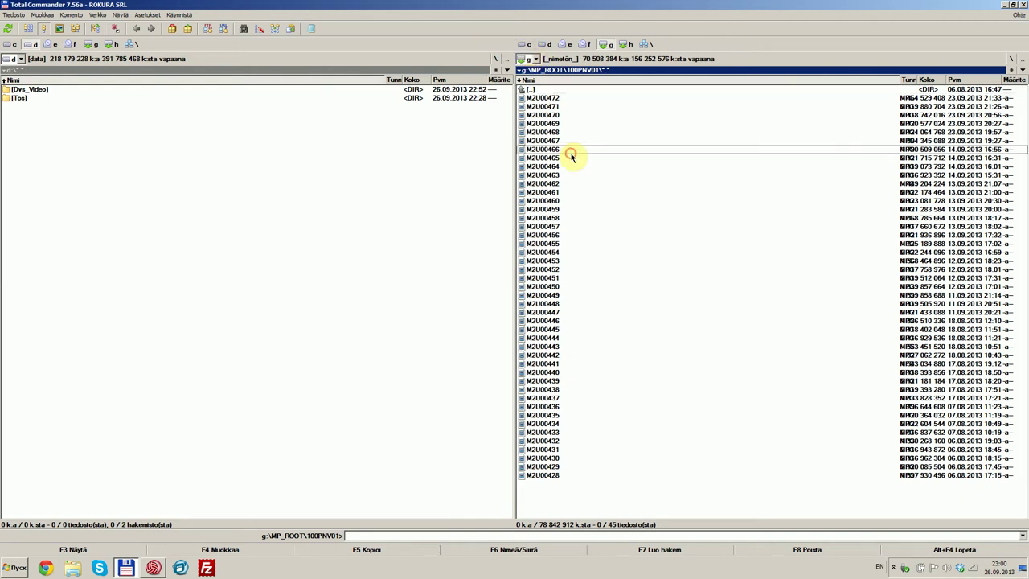
- Go to the bookmarked Konja 1314 - Scout folder and copy the name text crw14_20130923_dkr-kaw_1-3 from the match's scout file
key(ctrl+d)
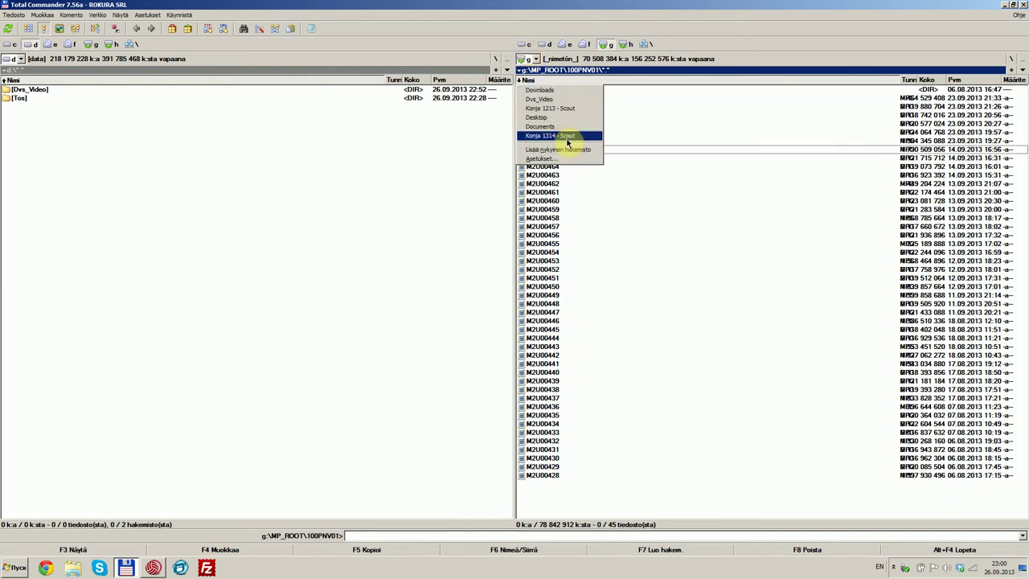
click(566, 135)
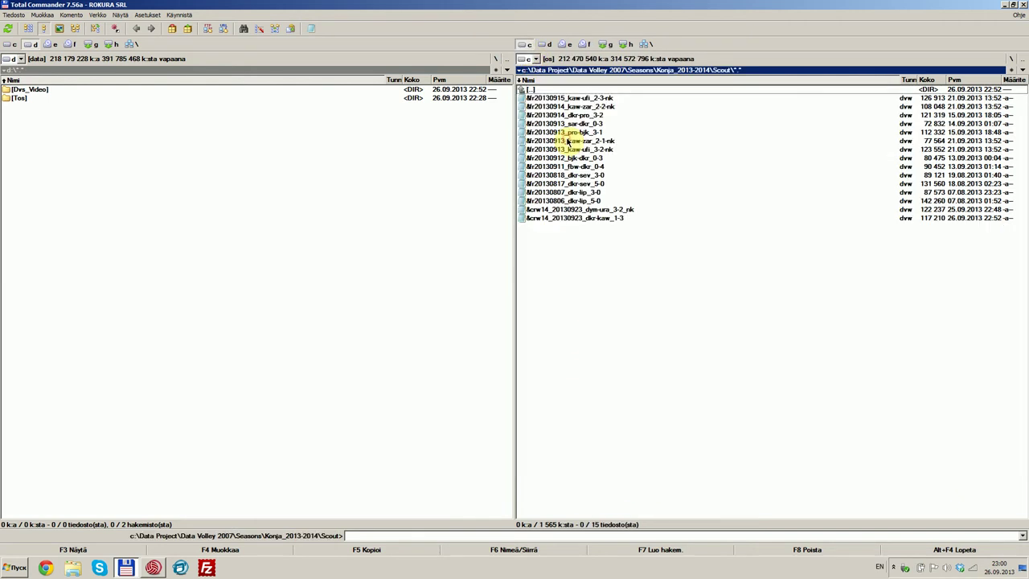
click(595, 219)
click(601, 221)
key(ctrl+c)
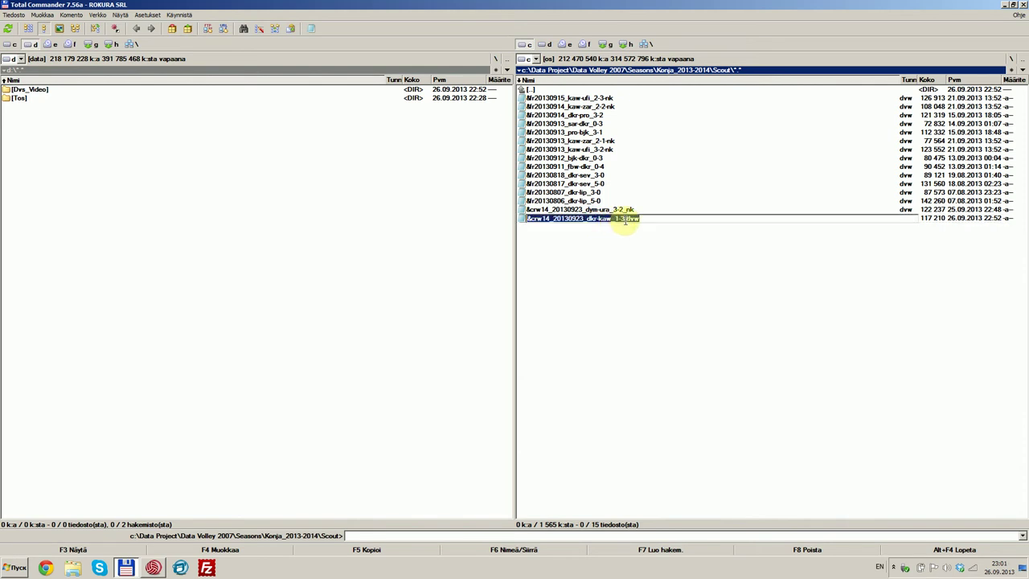
right_click(533, 222)
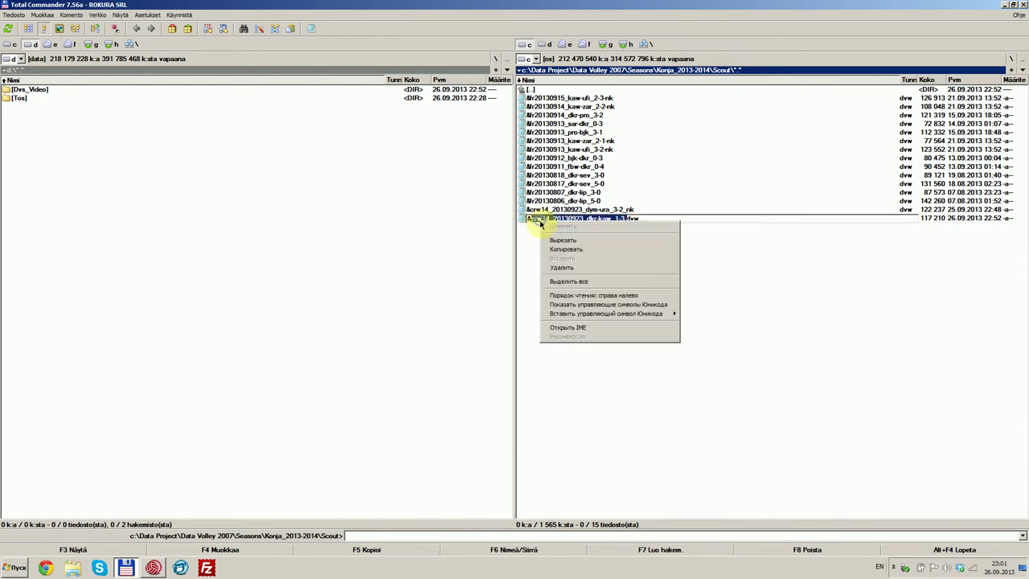
click(551, 251)
- Create a folder named crw14_20130923_dkr-kaw_1-3 inside d:\Dvs_Video using the copied name
click(416, 269)
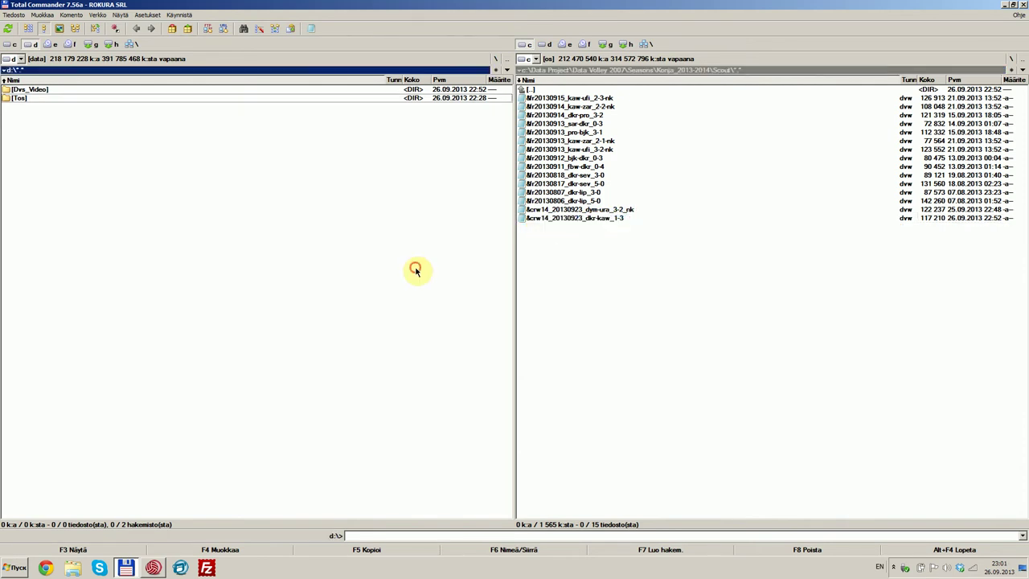
click(163, 93)
double_click(163, 93)
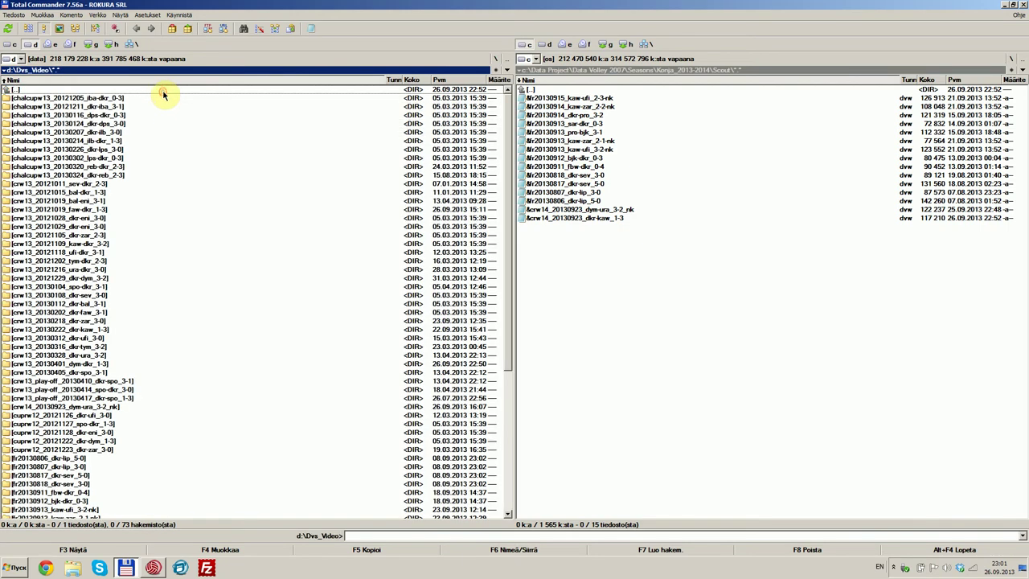
click(145, 406)
click(618, 555)
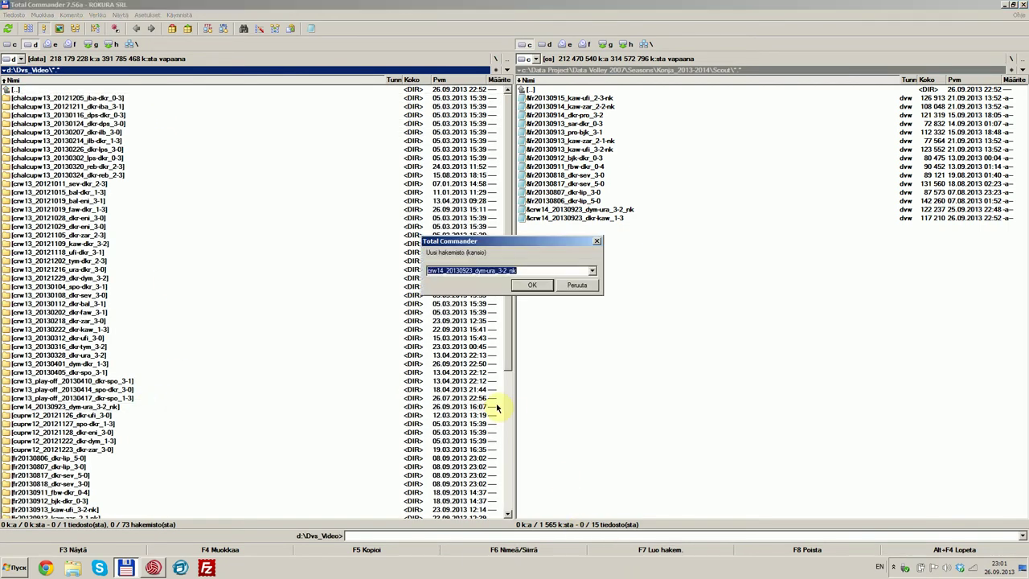
key(ctrl+v)
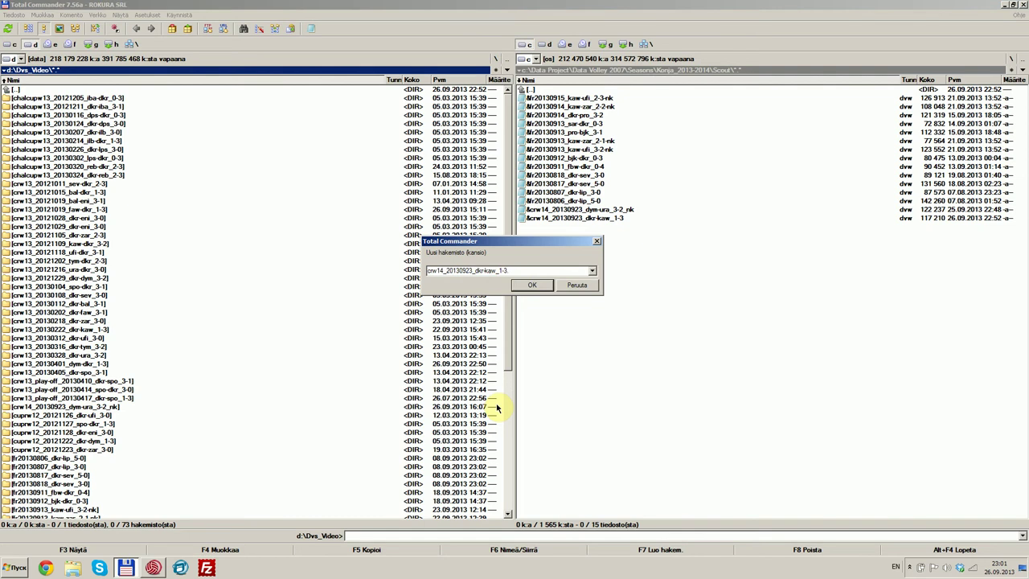
key(Return)
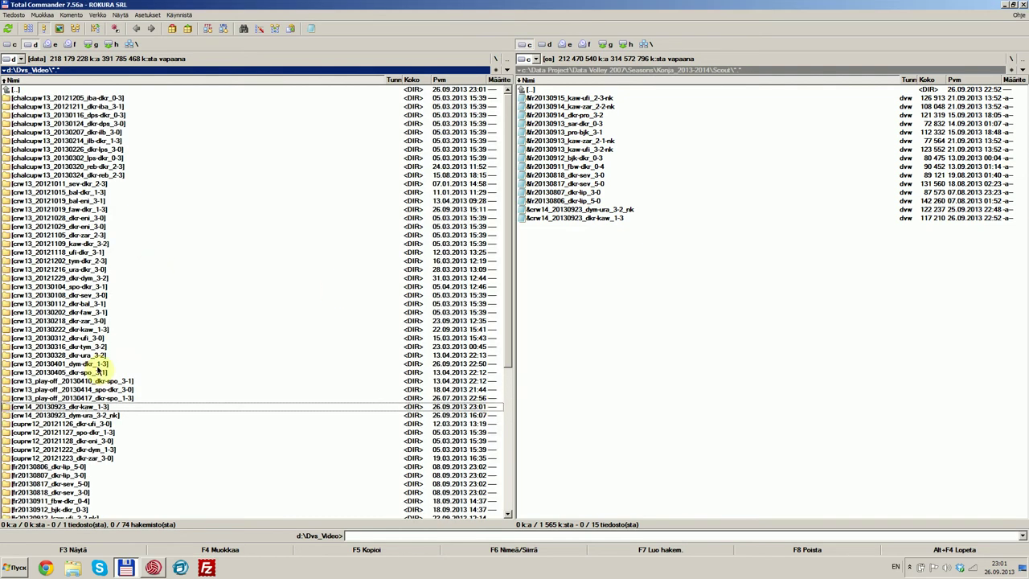
- Copy the scout file &crw14_20130923_dkr-kaw_1-3.dvw into the new crw14_20130923_dkr-kaw_1-3 folder on drive D
double_click(95, 410)
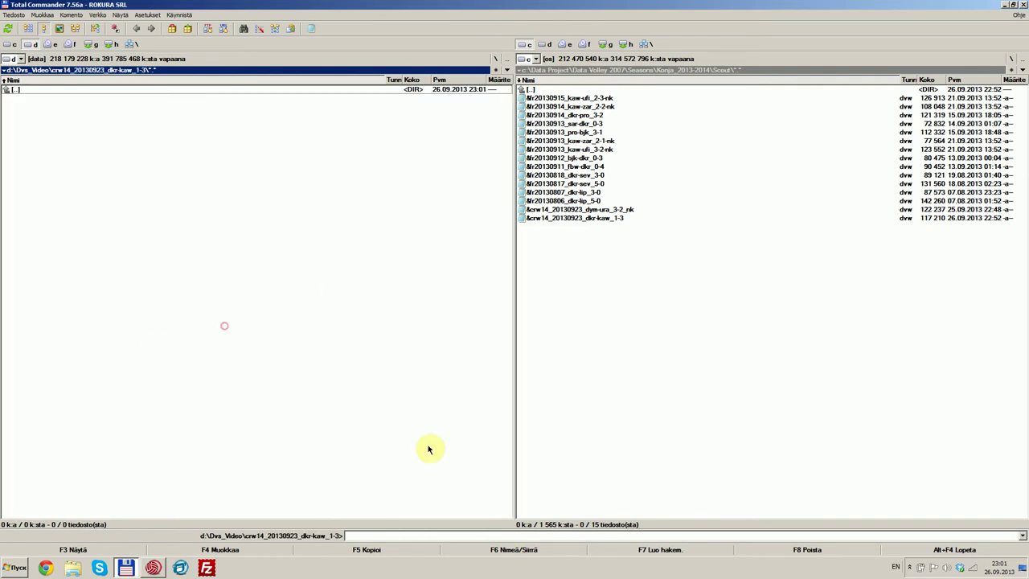
click(603, 219)
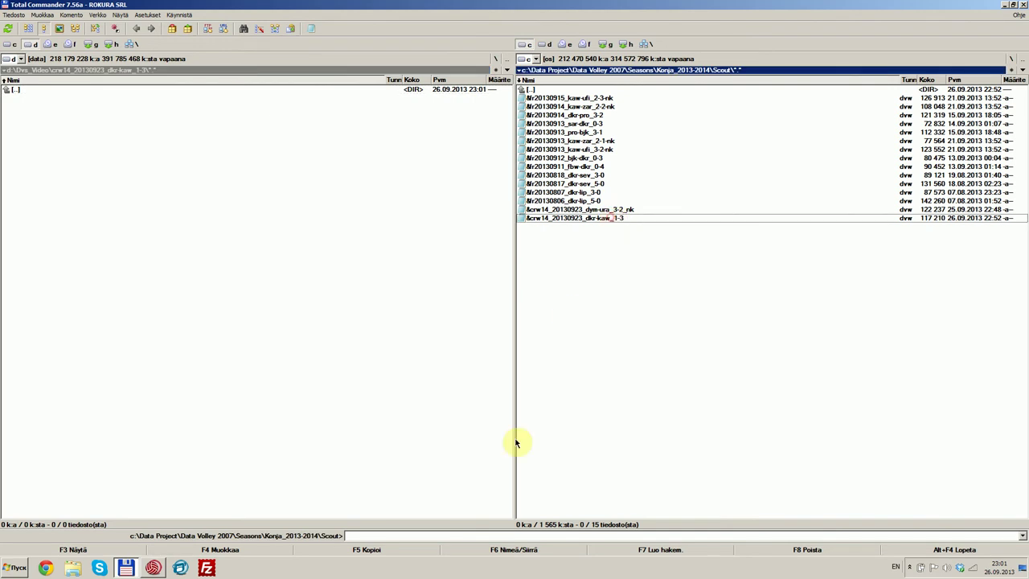
click(425, 553)
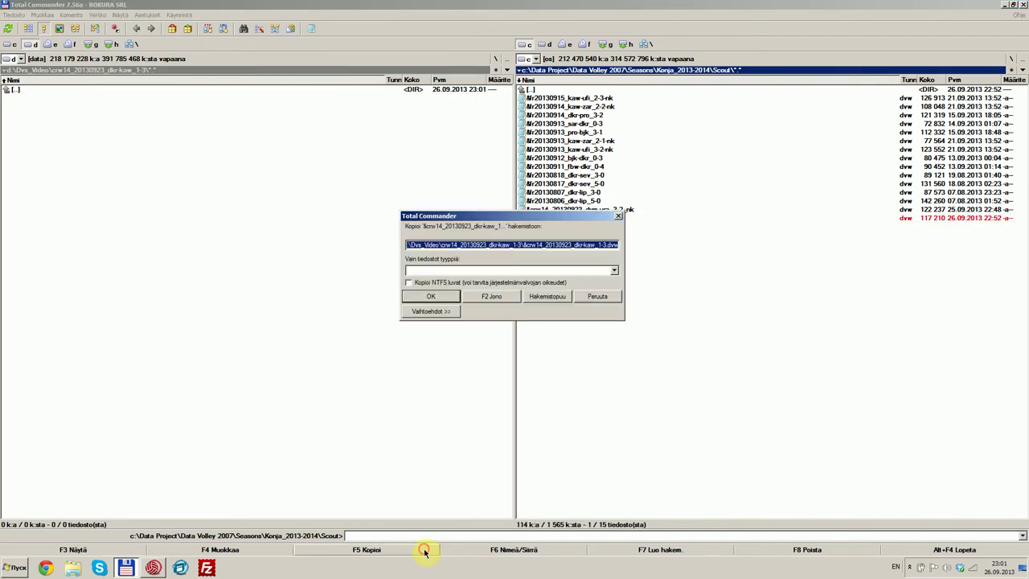
click(434, 298)
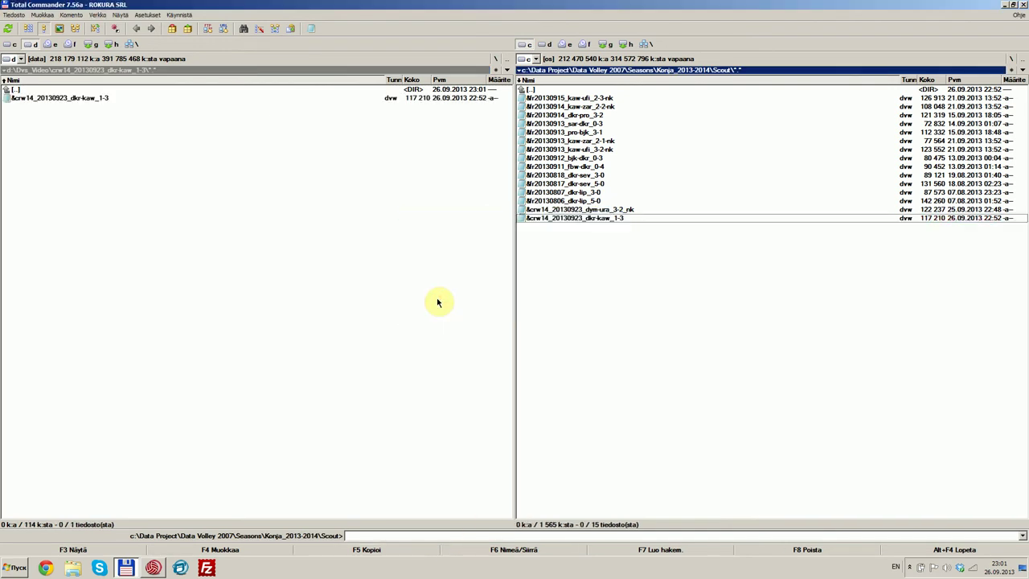
- Create a subfolder named Source inside the crw14_20130923_dkr-kaw_1-3 folder on drive D
click(285, 243)
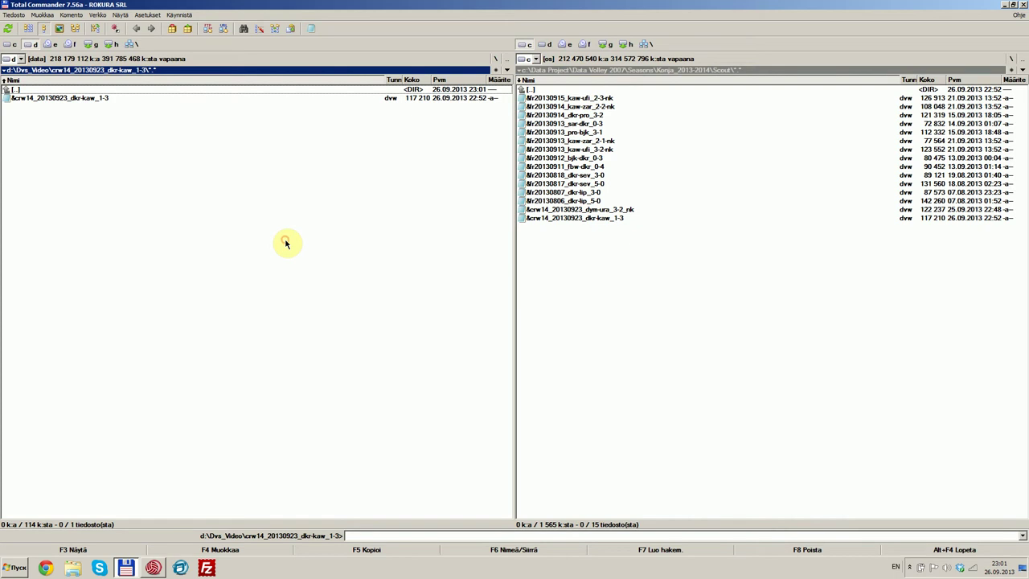
click(605, 551)
text(Source)
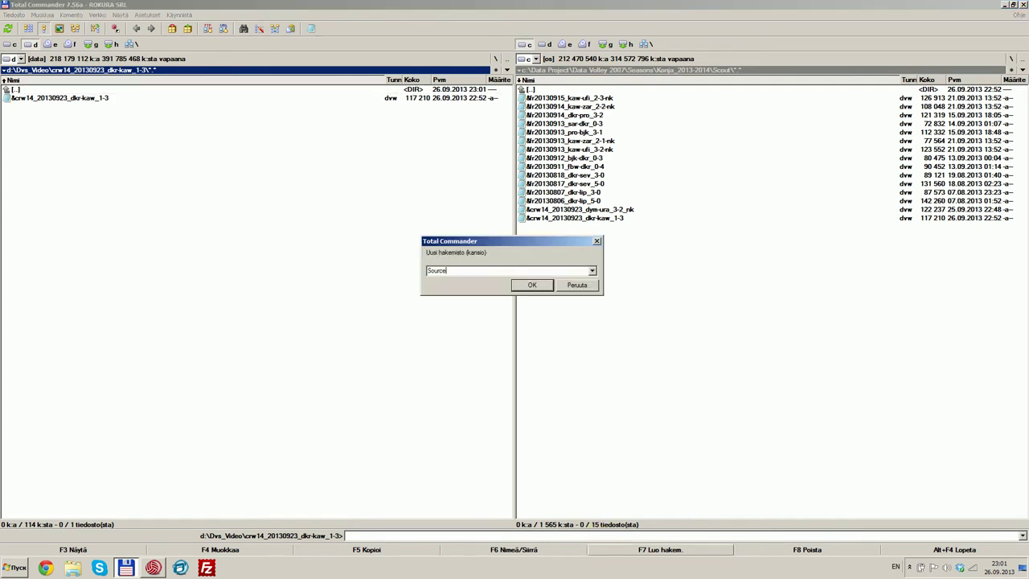
key(Return)
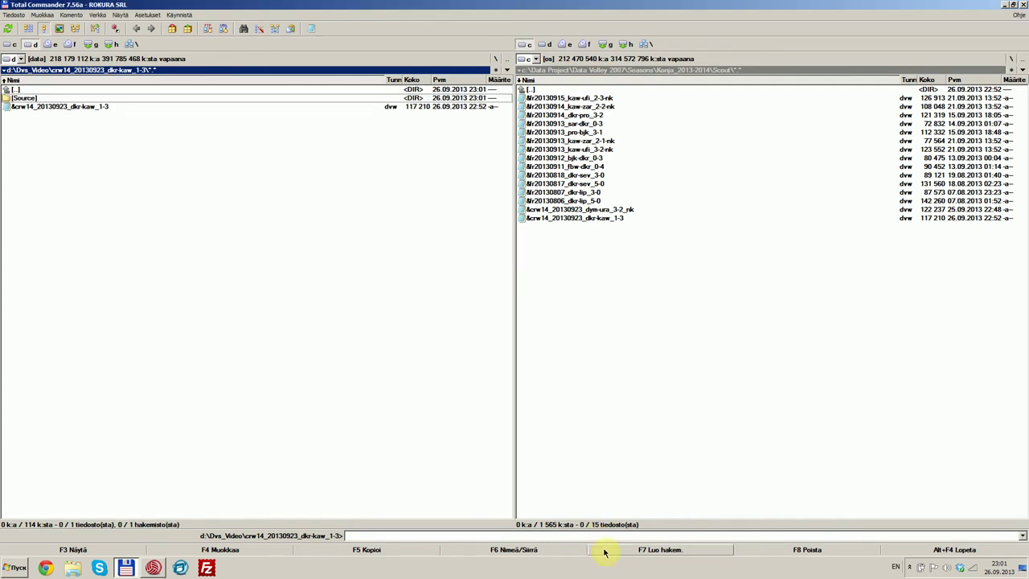
- Copy the camcorder videos M2U00468 through M2U00472 from g:\MP_ROOT\100PNV01 into the match's Source folder
double_click(73, 99)
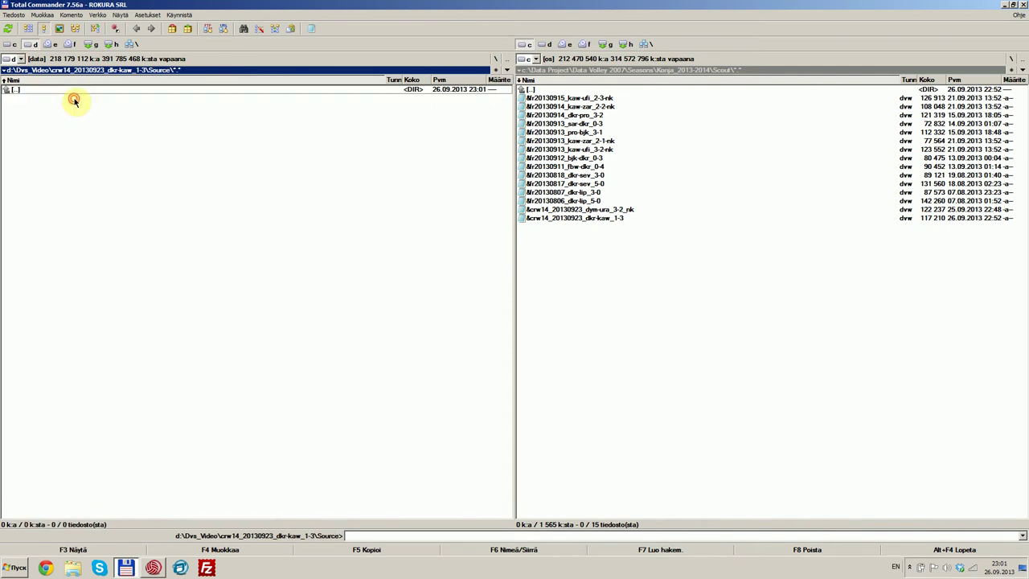
click(606, 44)
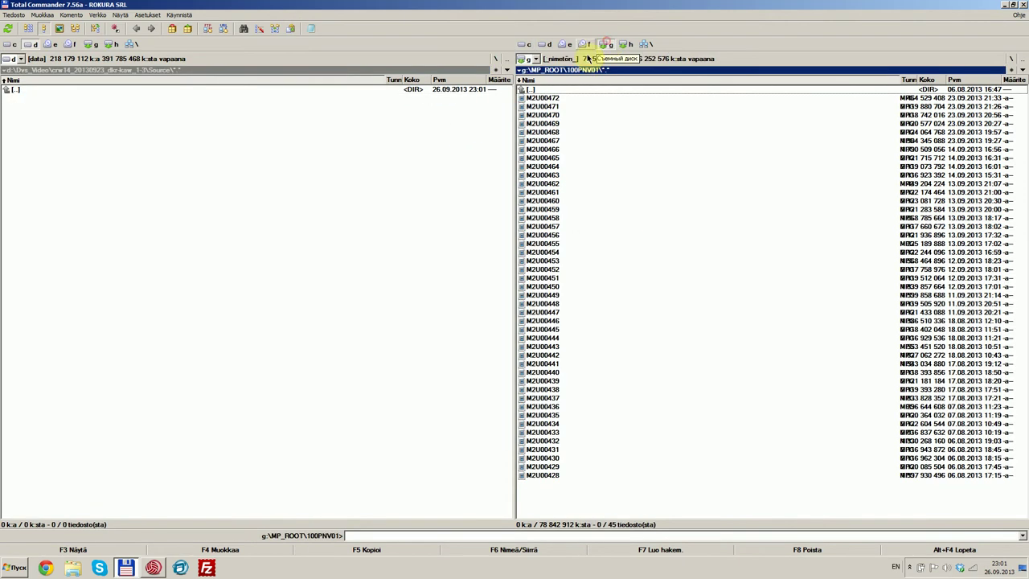
click(548, 99)
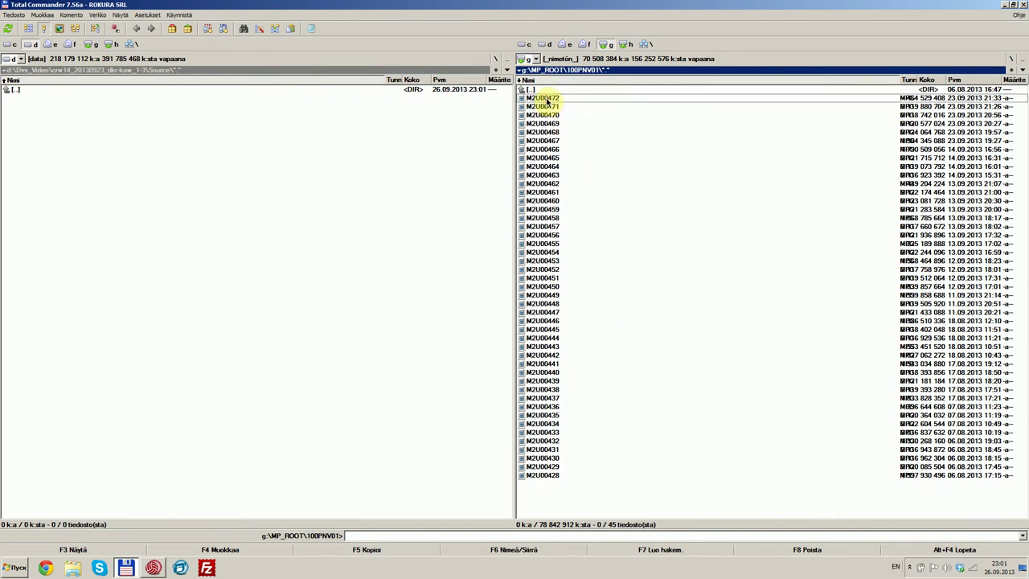
key(Insert)
key(Insert)
key(Insert)
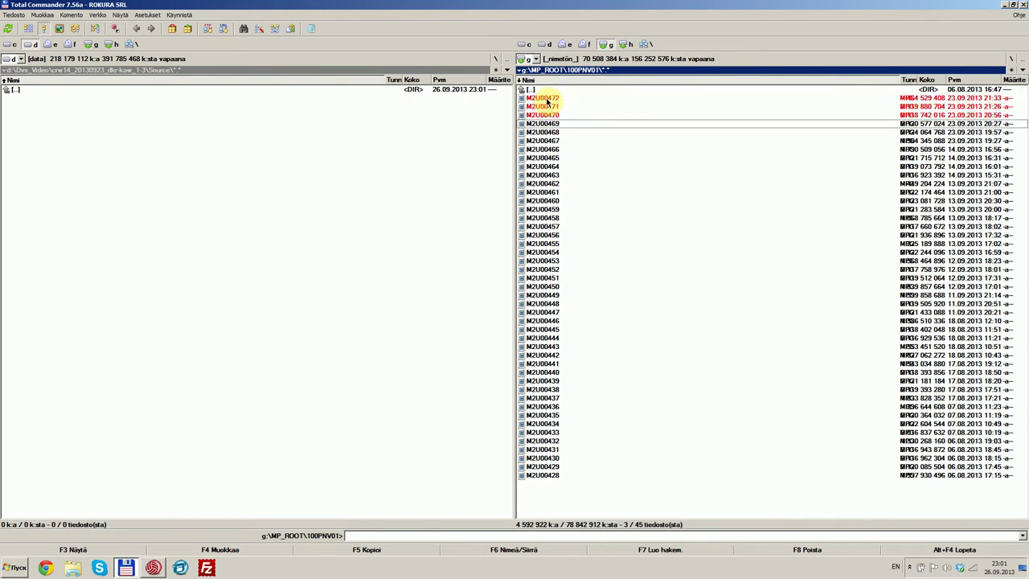
key(Insert)
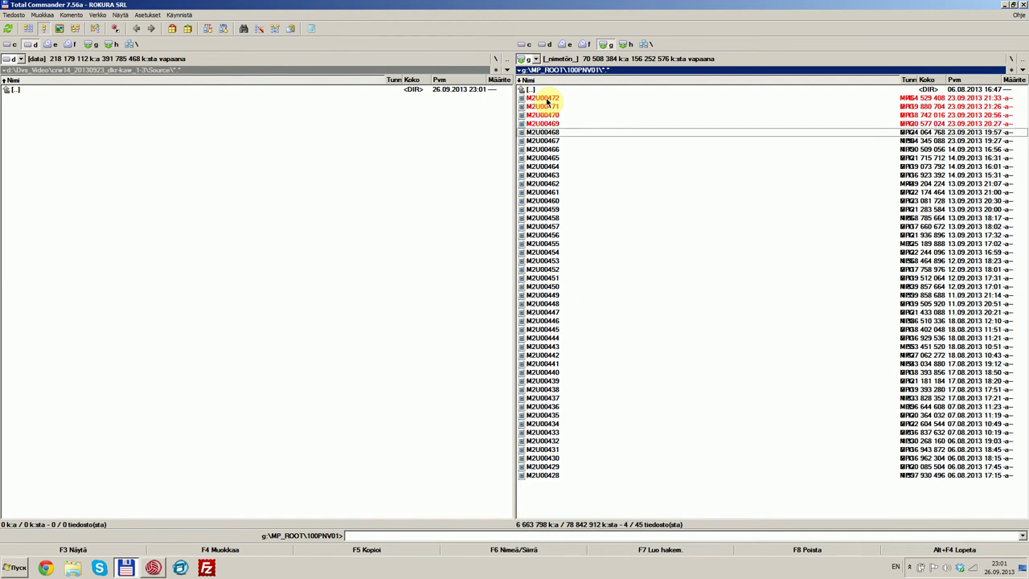
key(Insert)
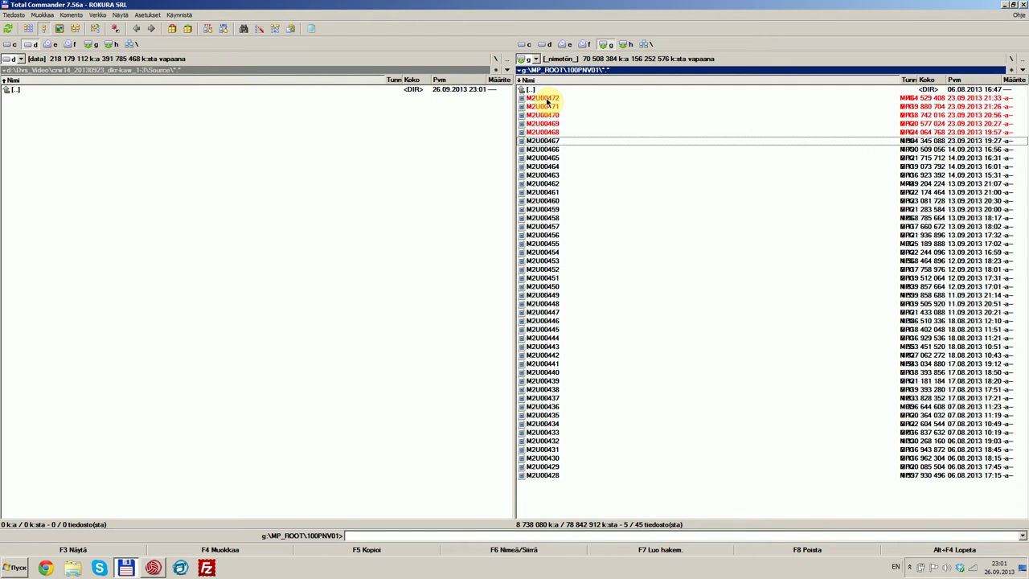
click(549, 100)
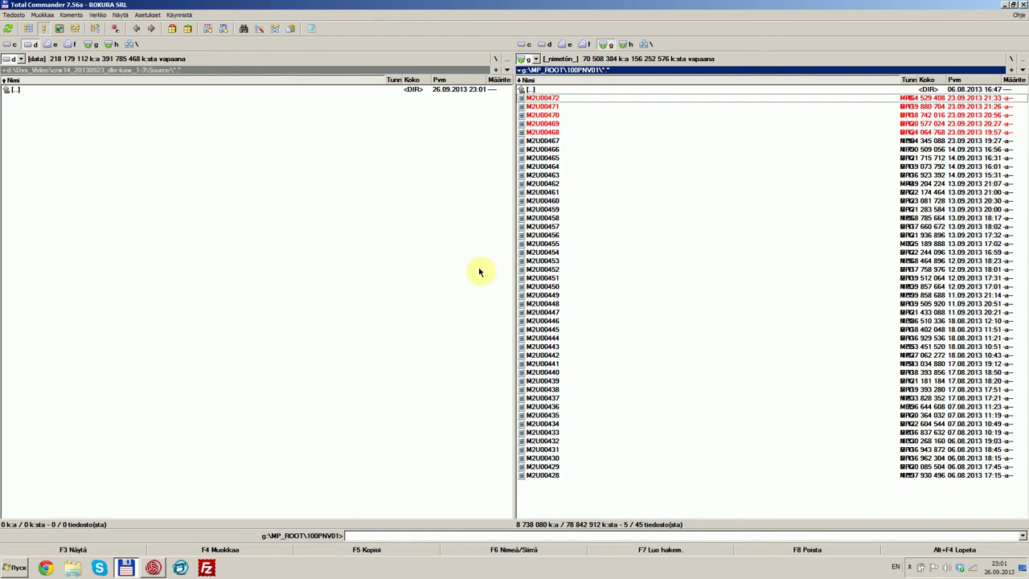
click(369, 550)
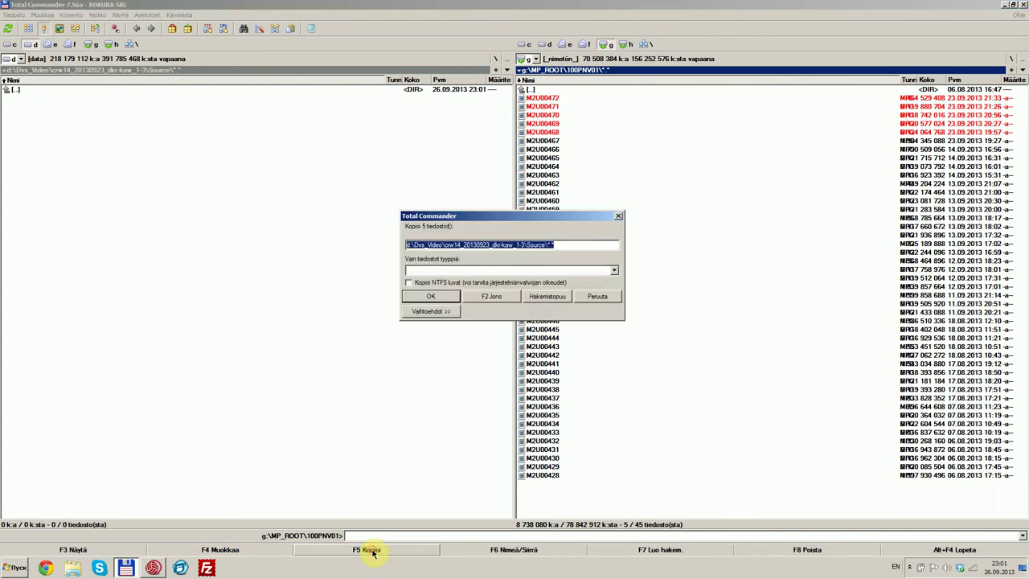
click(427, 297)
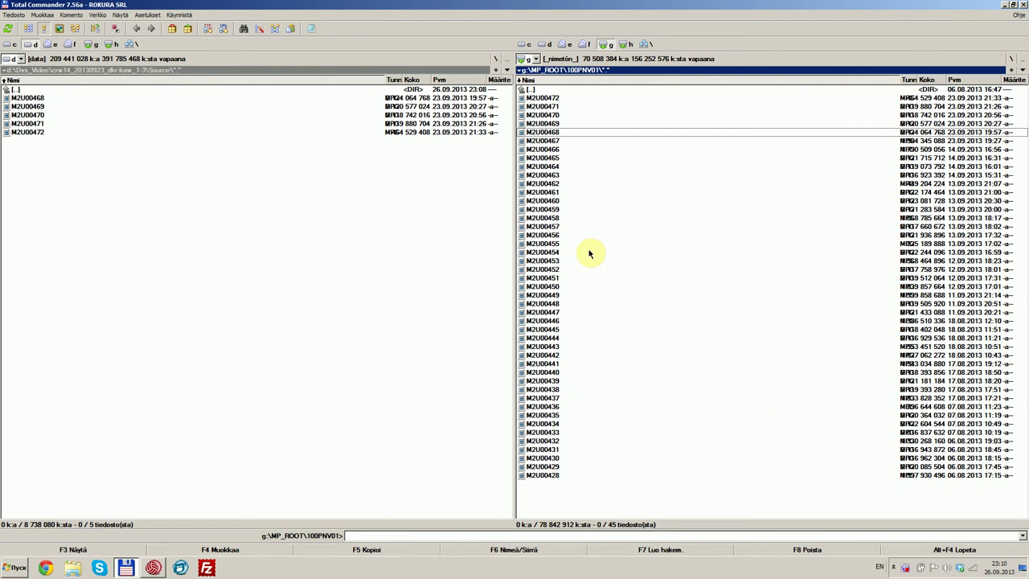
- Play the copied video M2U00468 to check its content, close the player and return to the match folder
click(32, 98)
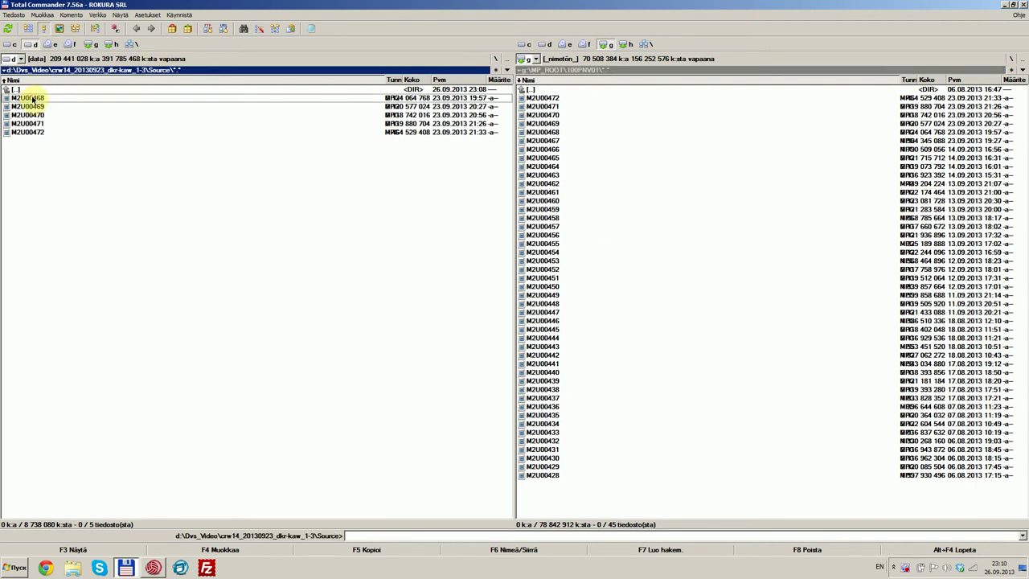
double_click(32, 98)
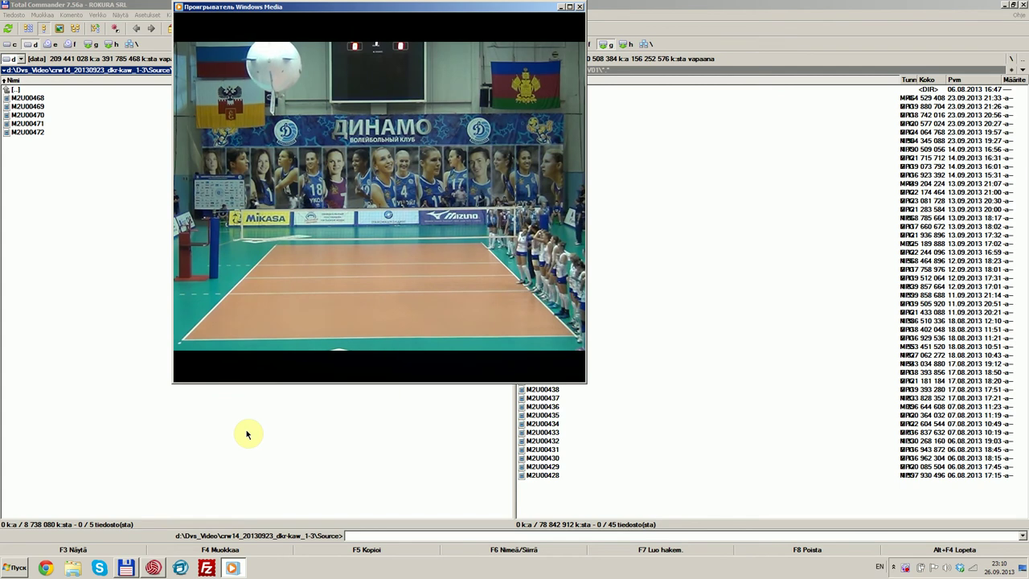
click(581, 7)
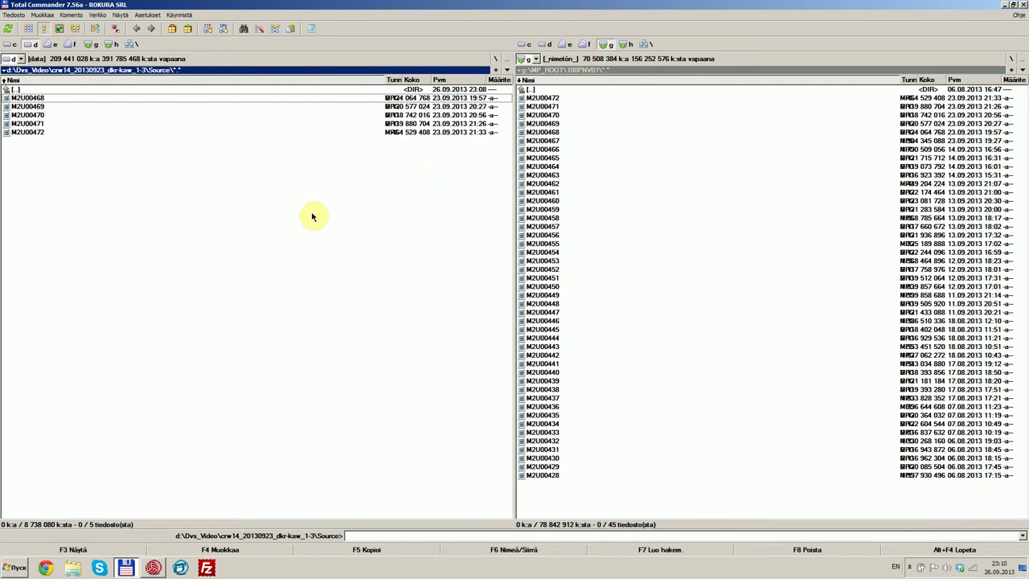
double_click(102, 91)
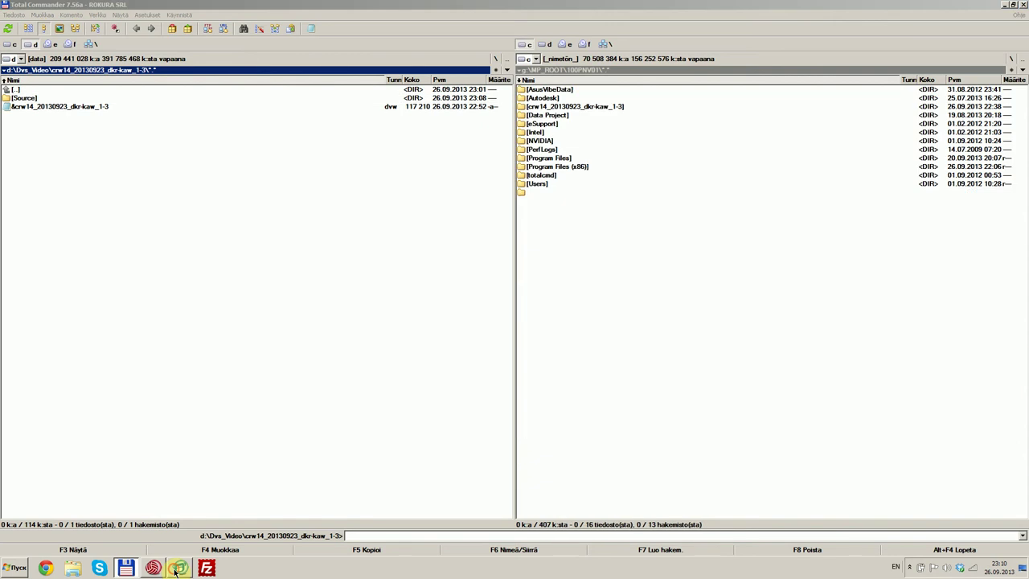
- Switch to Data Video and open the match crw14_20130923_dkr-kaw_1-3 from the SuperLiiga 2012-2013 group in the match database
click(546, 46)
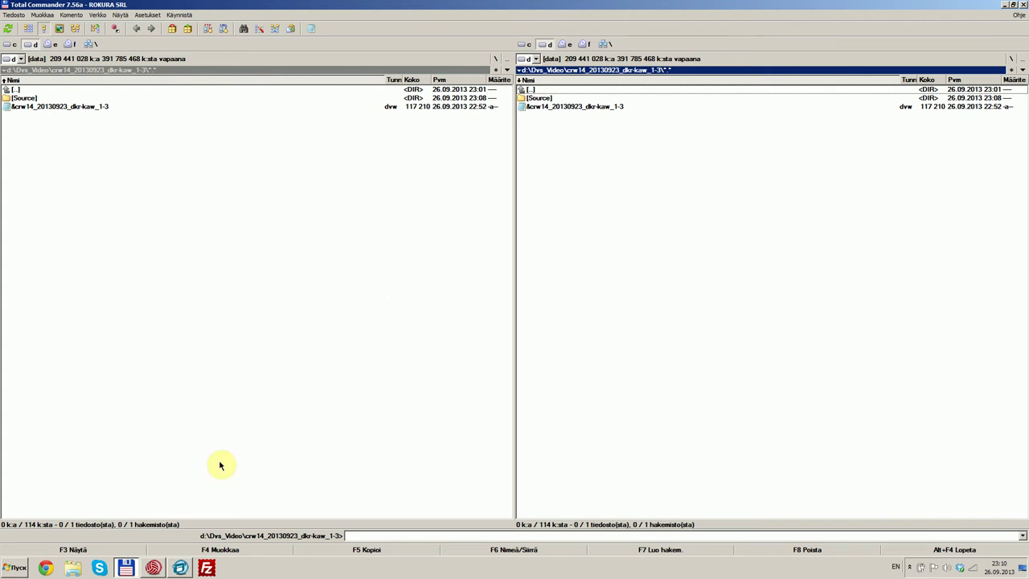
click(180, 568)
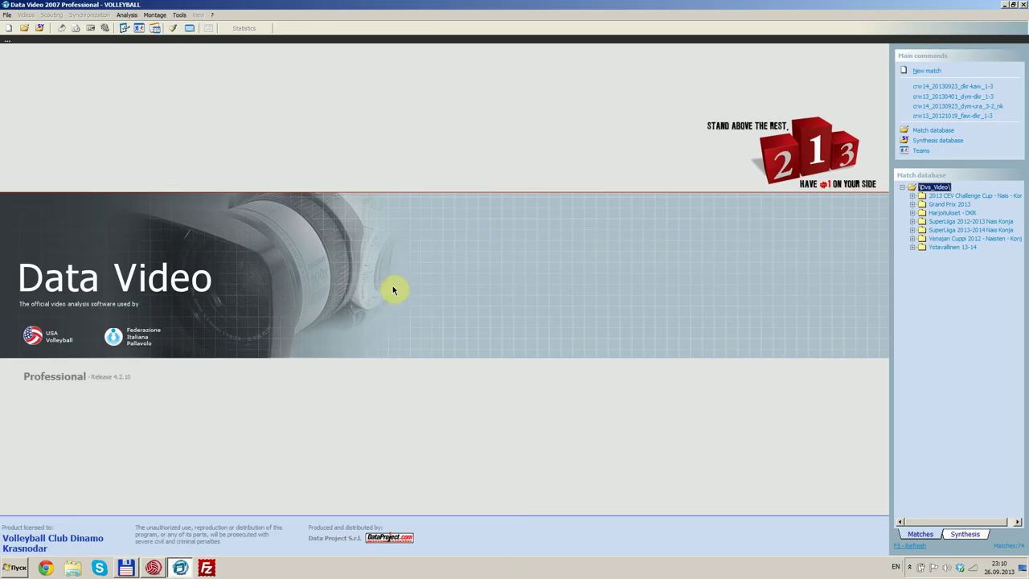
click(916, 232)
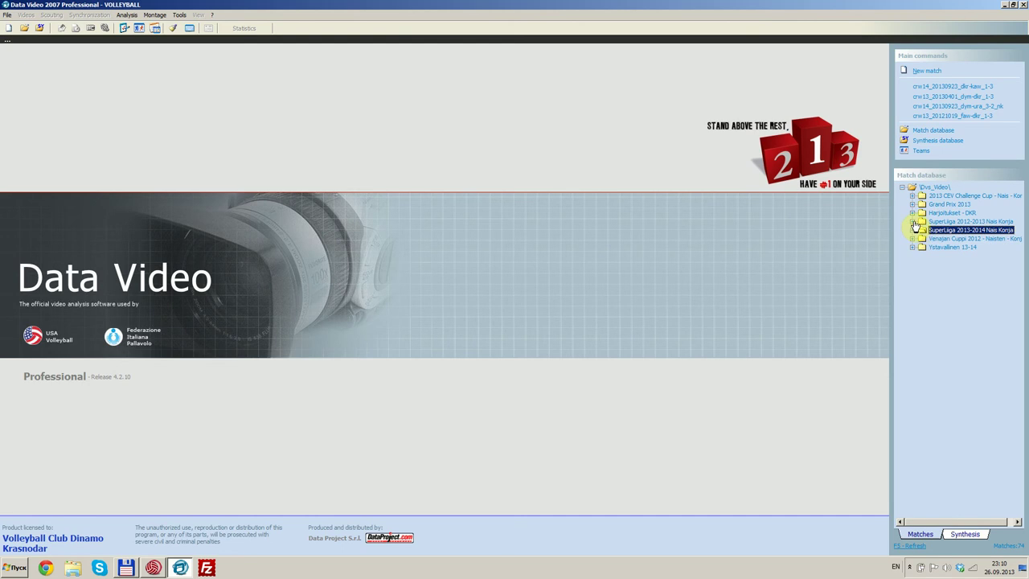
click(915, 225)
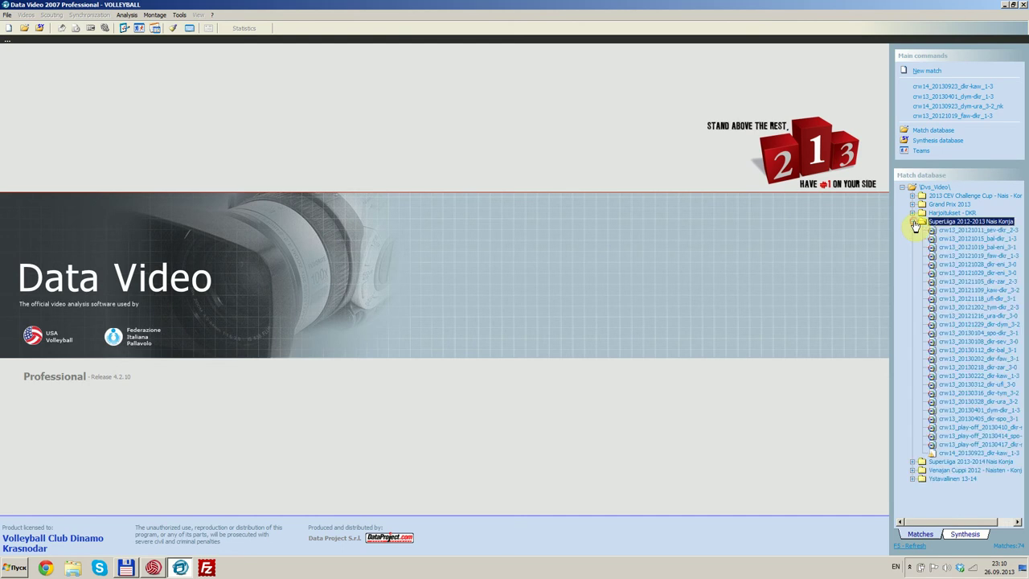
double_click(986, 454)
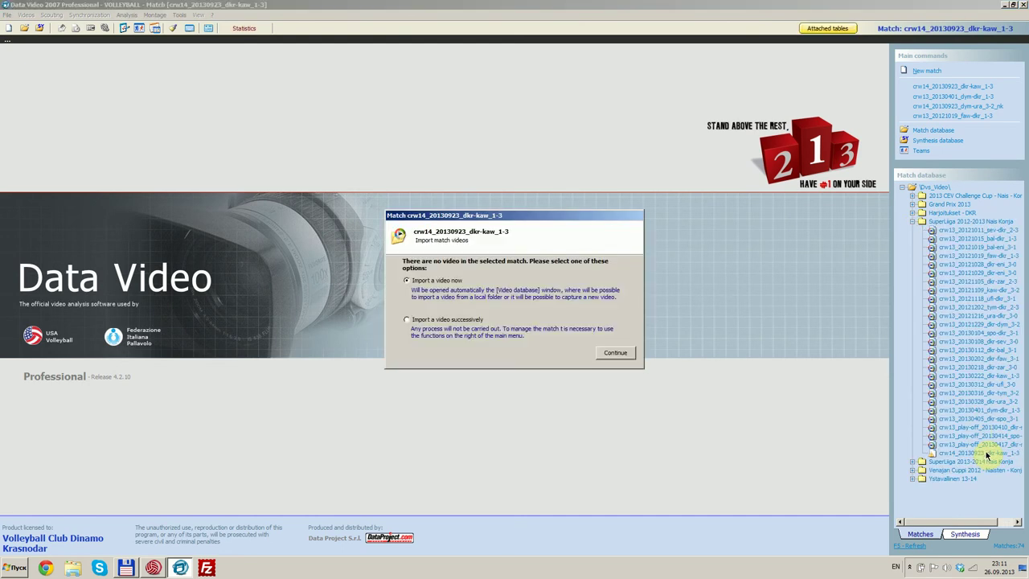
- Choose to import a video now and select M2U00468.MPG through M2U00472.MPG from the match's Source folder
click(616, 353)
click(604, 227)
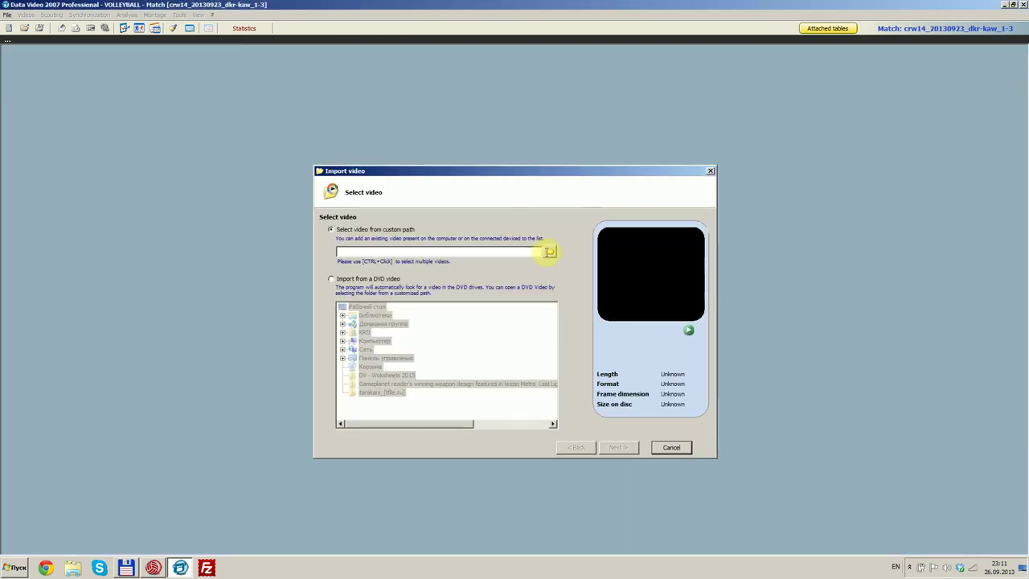
click(552, 254)
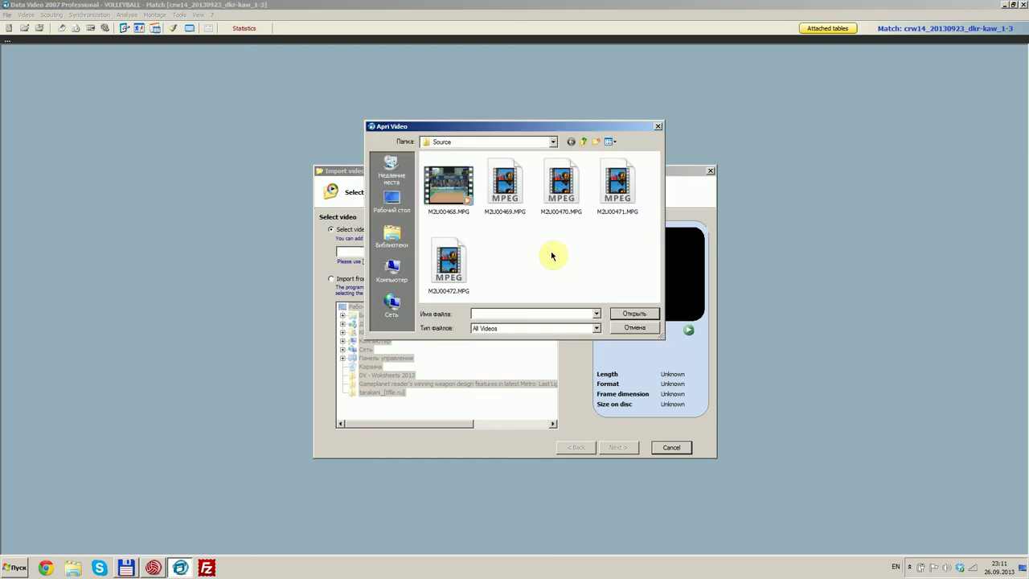
click(583, 142)
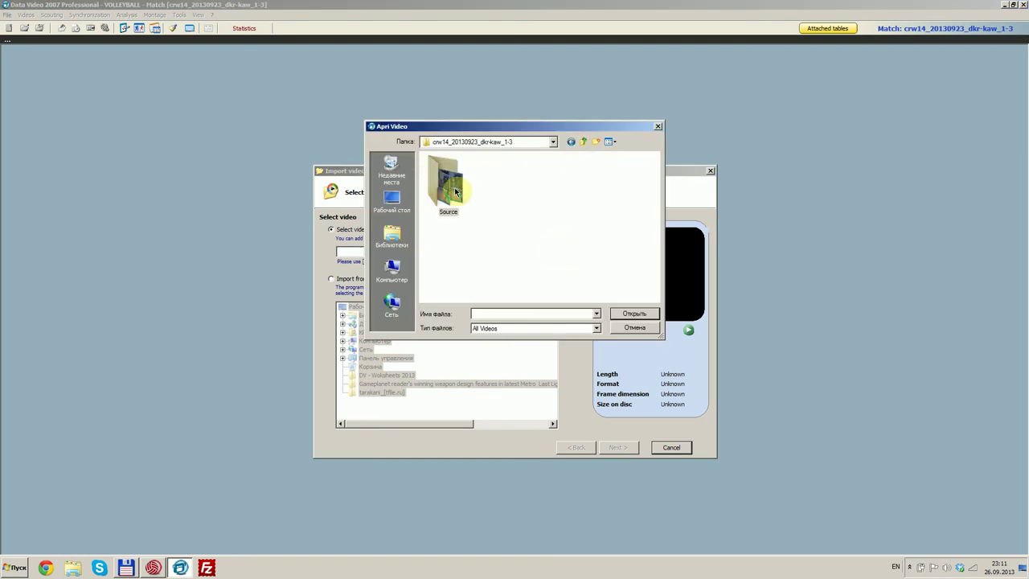
click(585, 142)
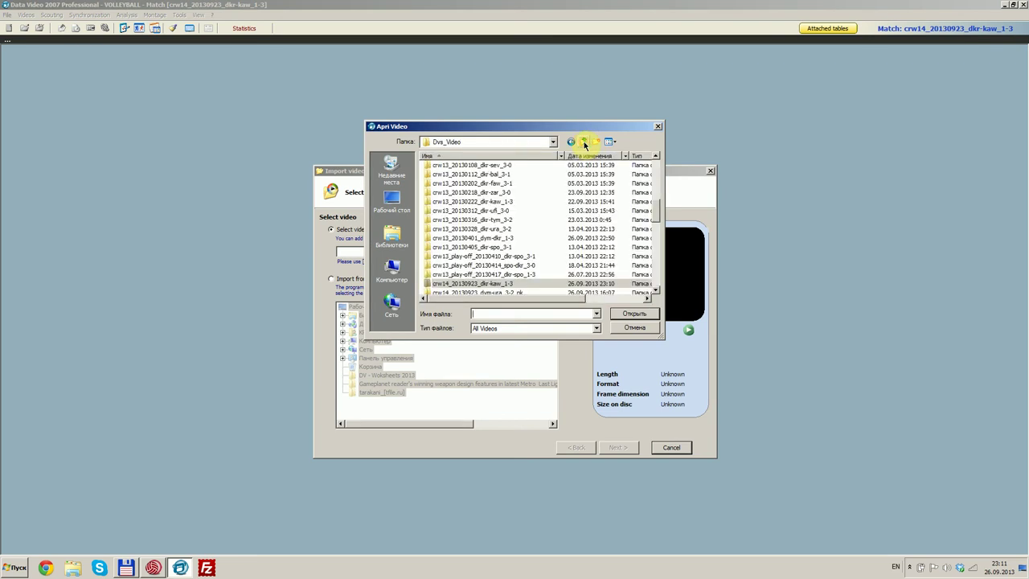
double_click(507, 285)
click(448, 197)
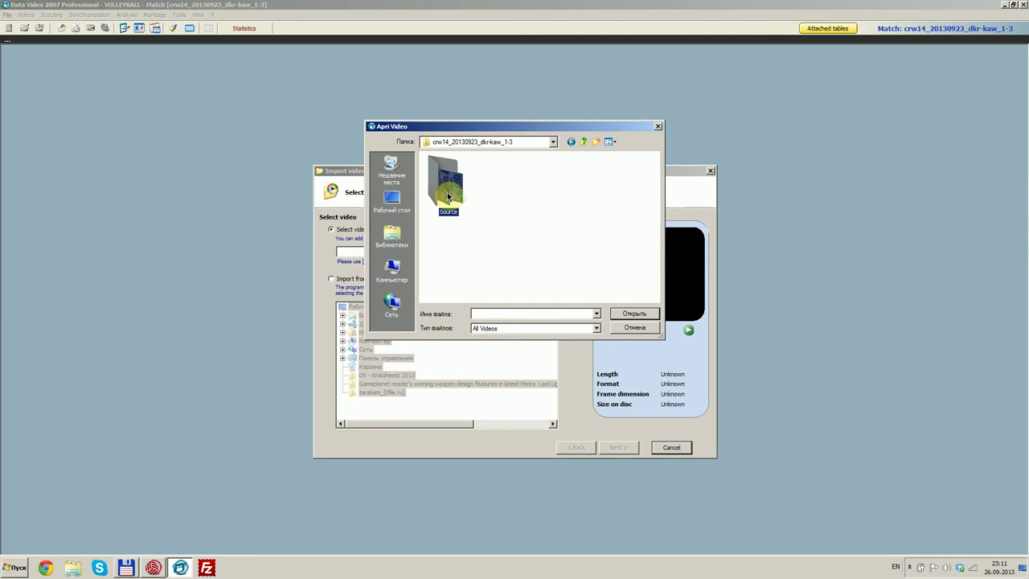
double_click(448, 197)
click(448, 198)
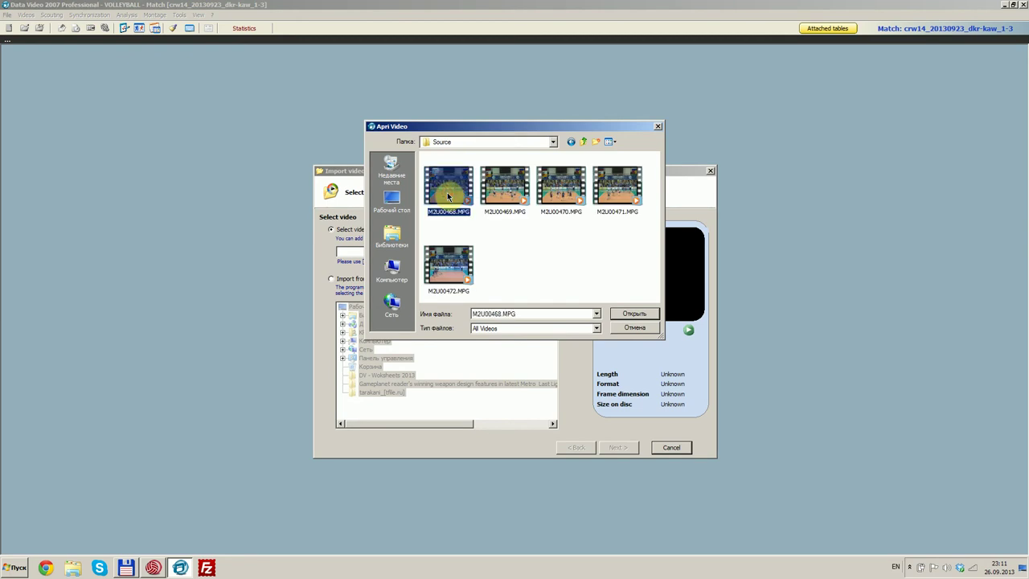
key(ctrl+a)
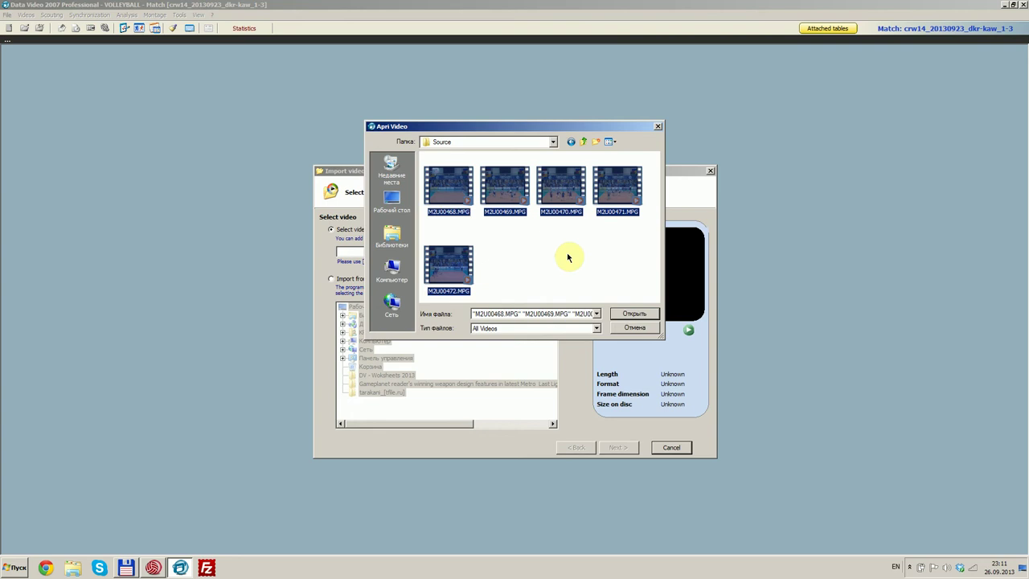
click(633, 312)
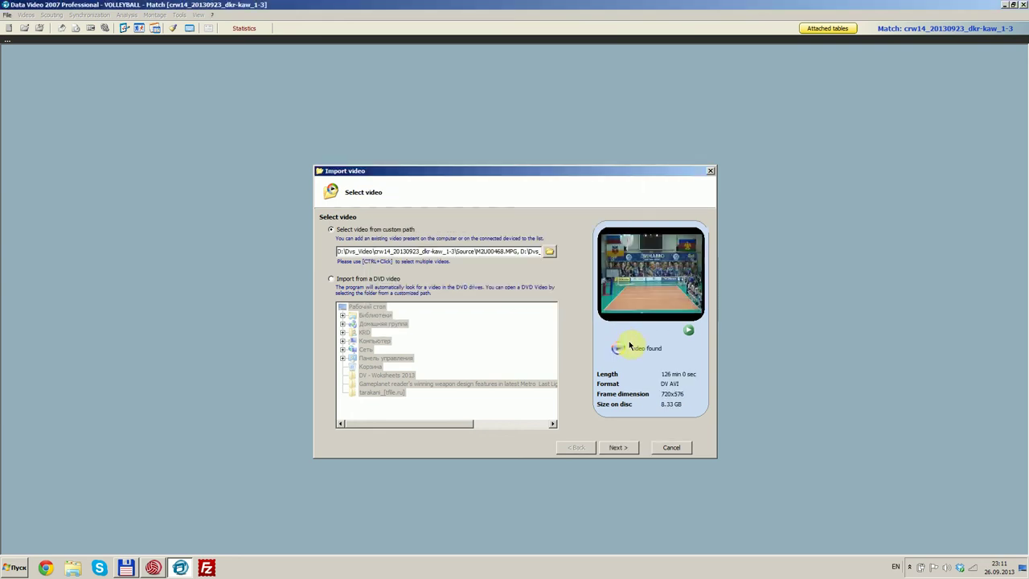
- Import the videos into the match folder compressed as XviD, PAL, Standard 720x576, and close the match's video list
click(619, 448)
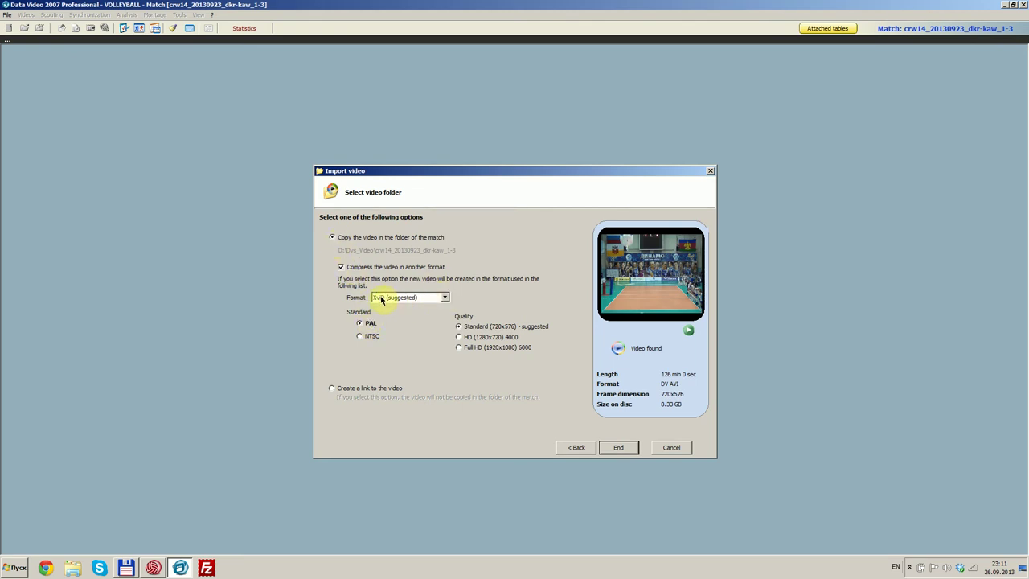
click(615, 449)
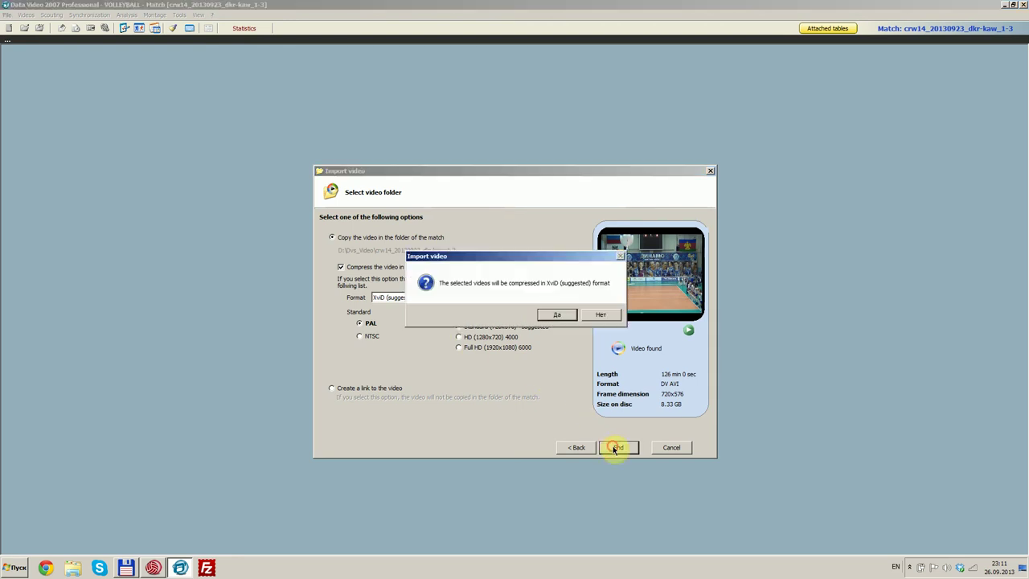
click(565, 318)
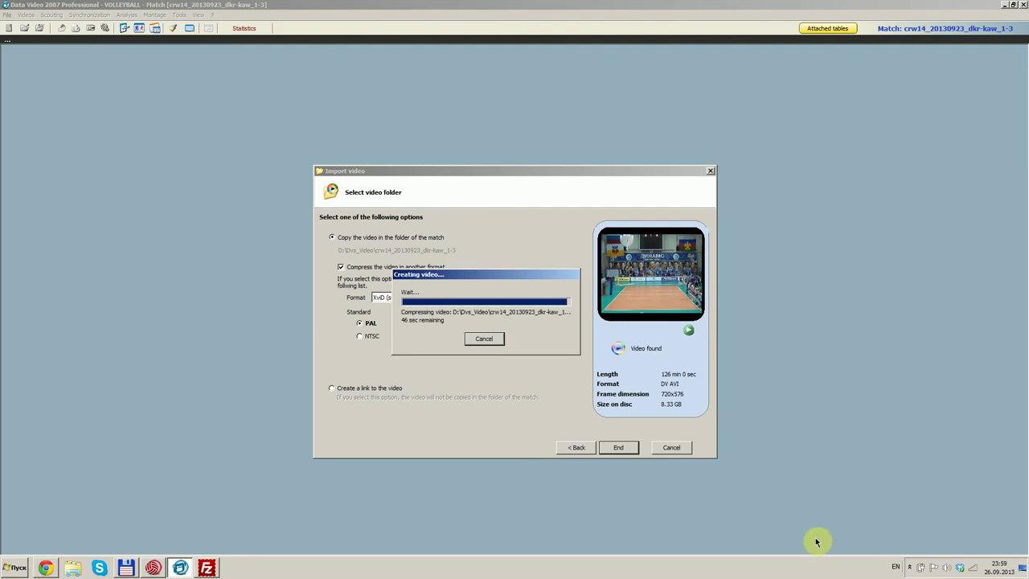
click(909, 567)
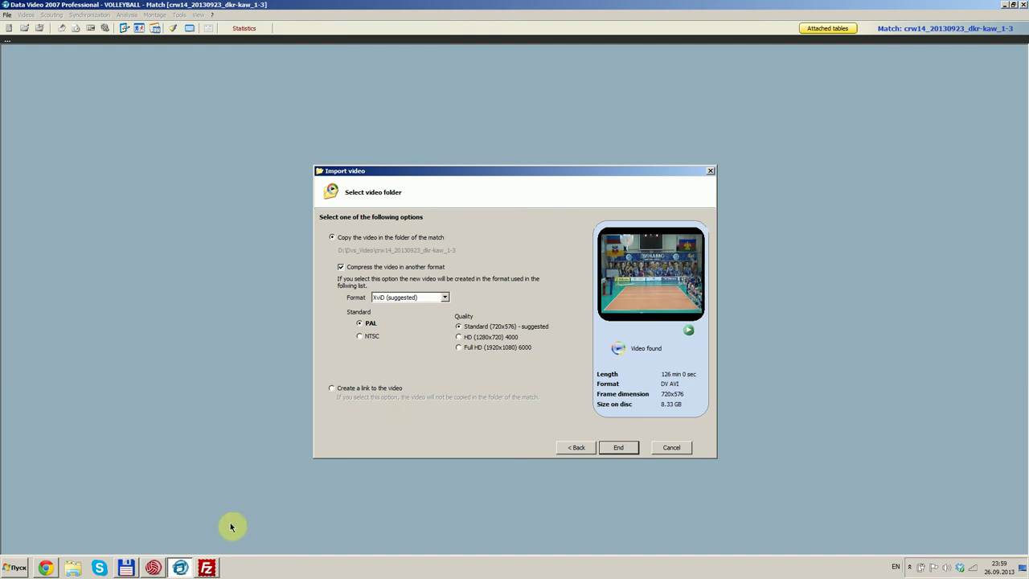
click(180, 569)
click(180, 569)
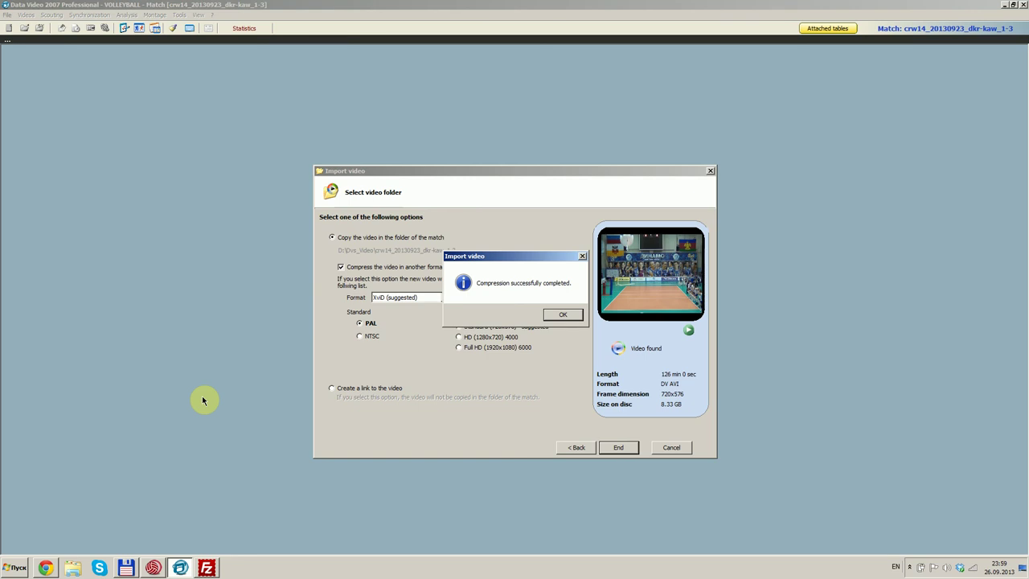
click(568, 315)
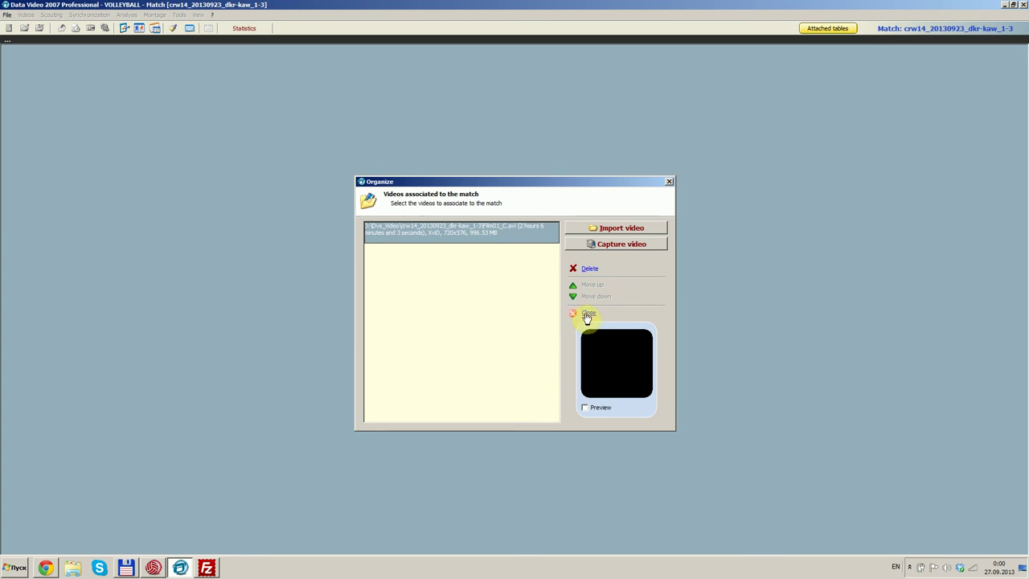
click(586, 316)
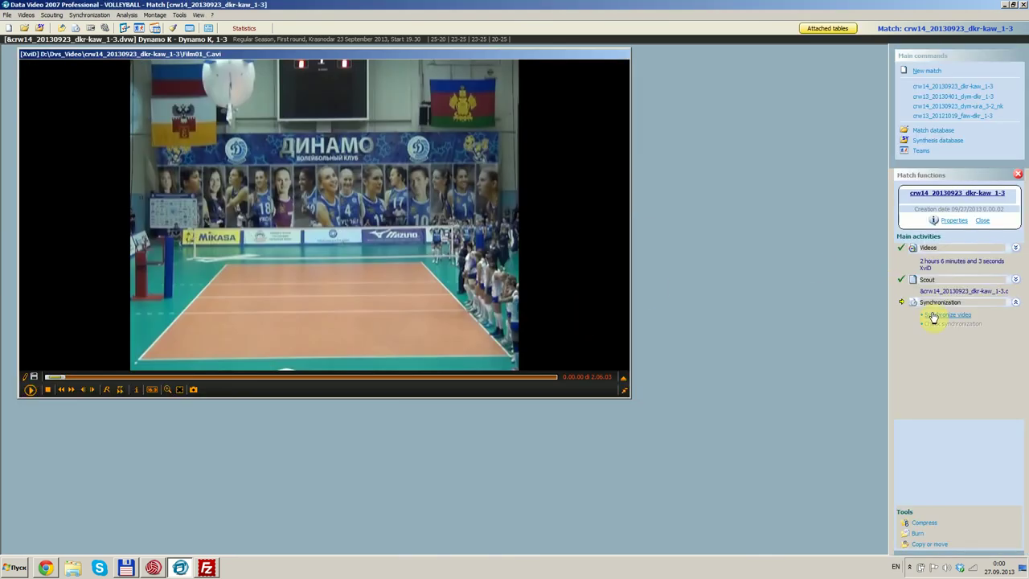
- Enlarge the match video, align the first serve code a13SM- with it at 0.09.30, and apply the synchronization check
click(932, 315)
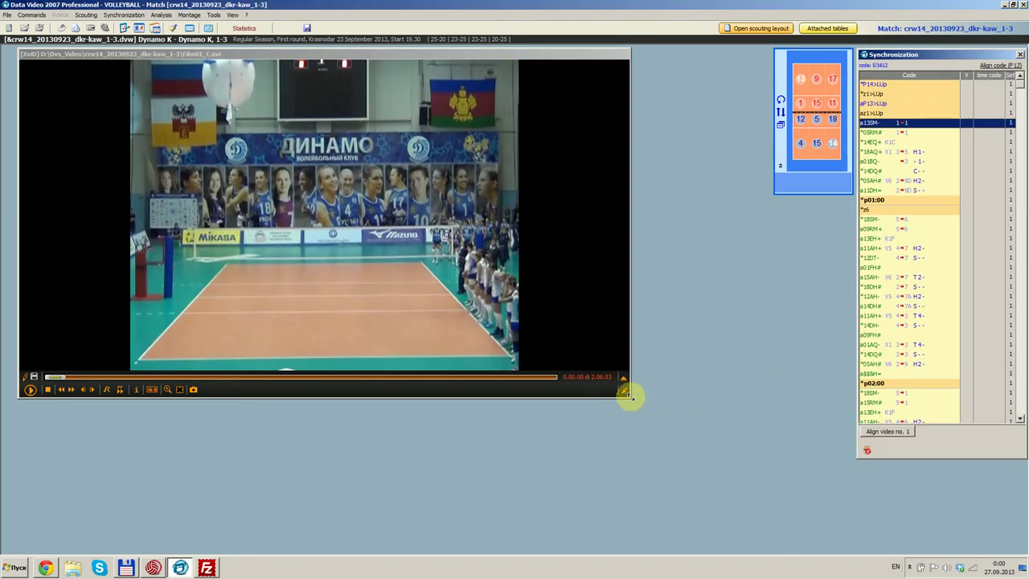
drag(627, 395, 764, 515)
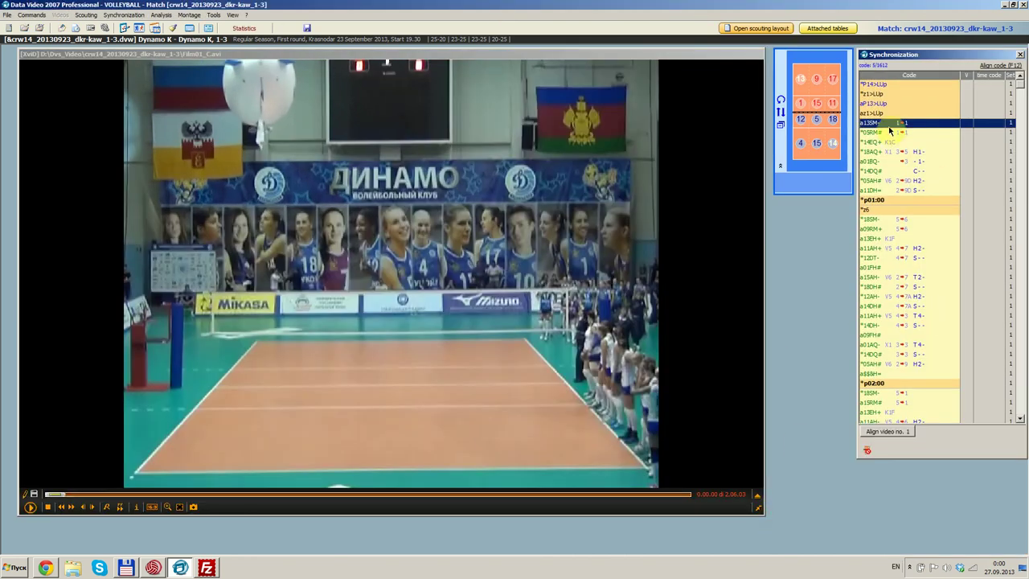
key(space)
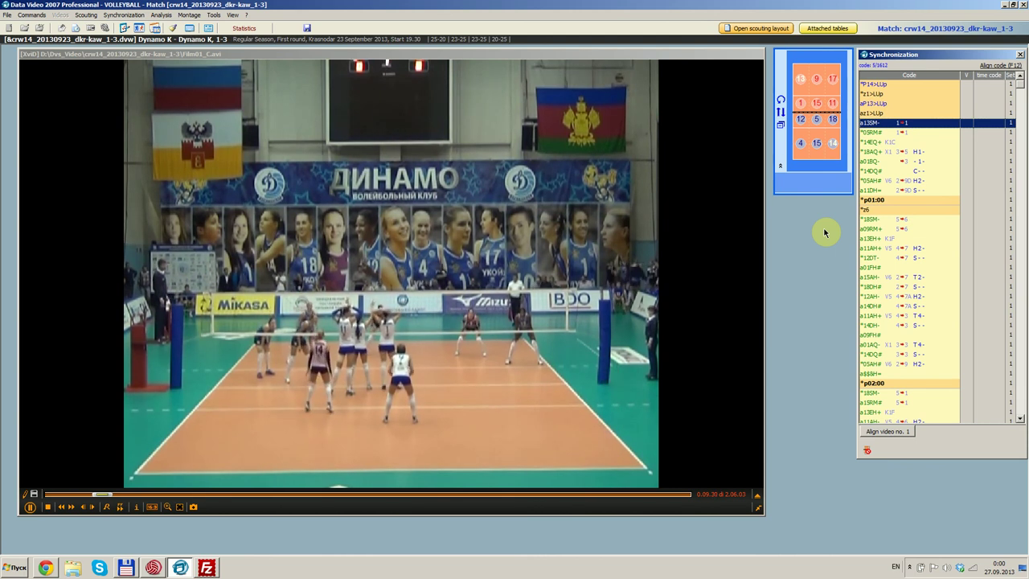
key(space)
key(Left)
key(Left)
key(Left)
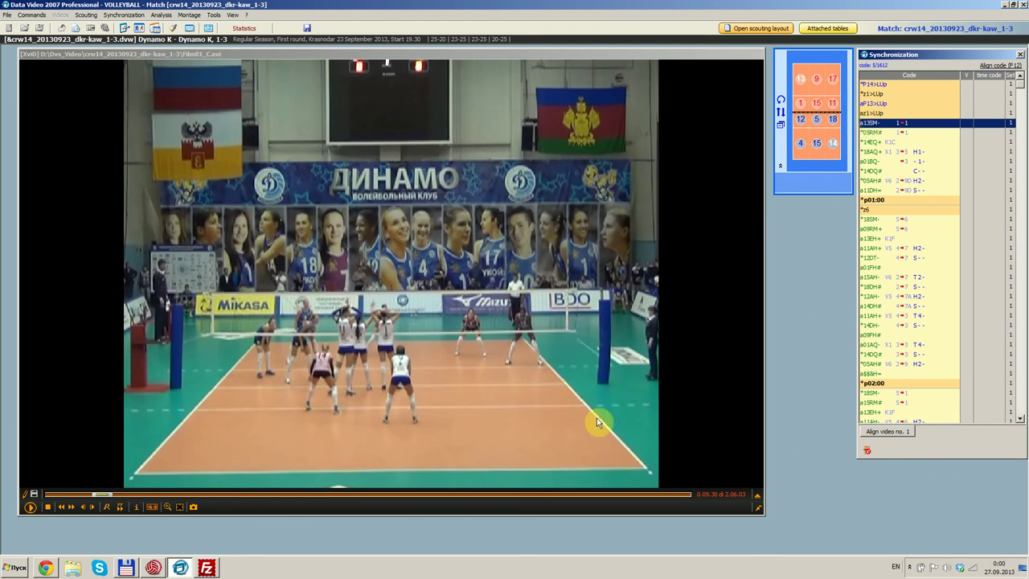
click(893, 434)
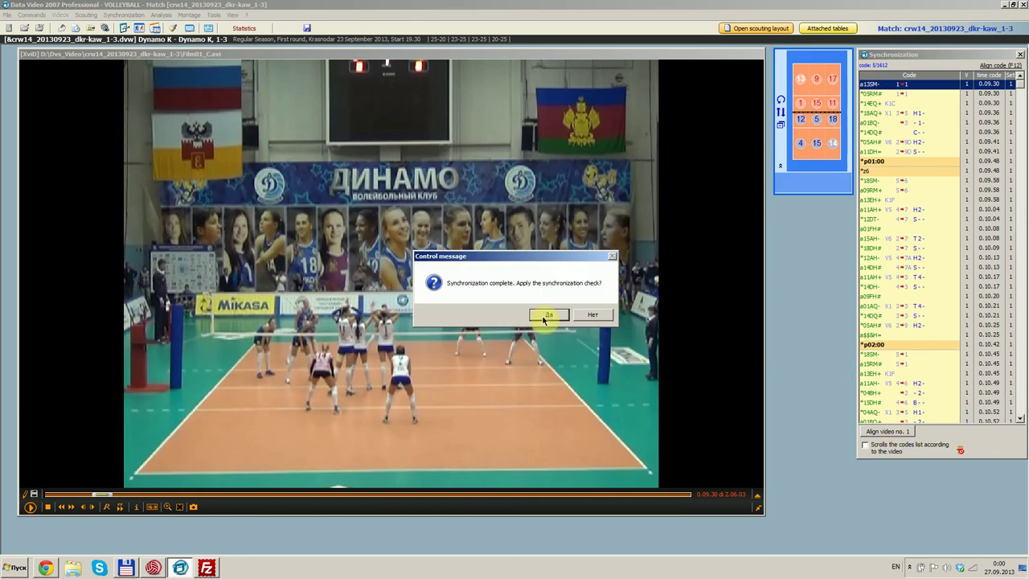
click(547, 315)
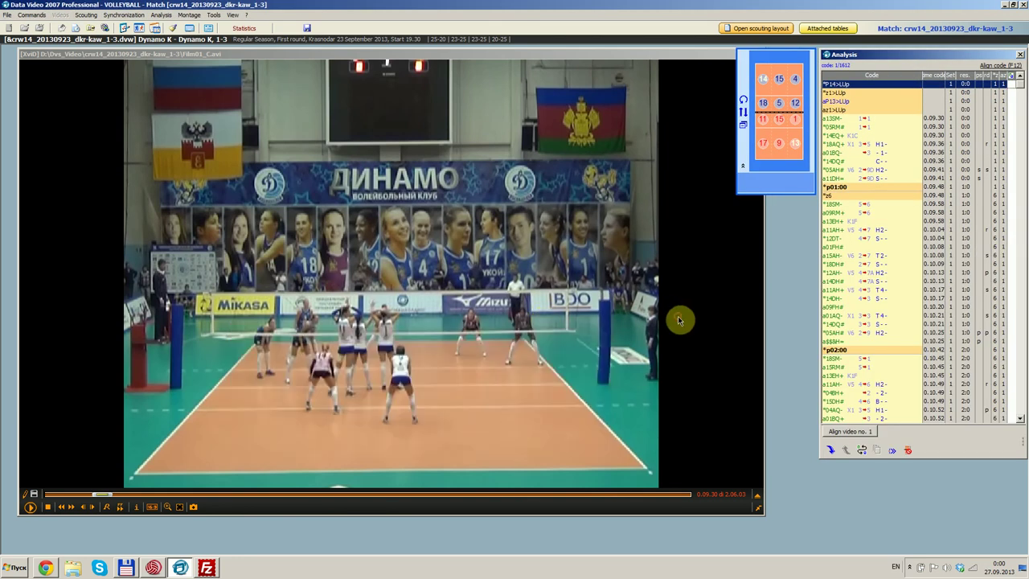
- Check the synchronization by playing the attack codes at 0.10.08 and 0.10.17, then pause the video
click(835, 258)
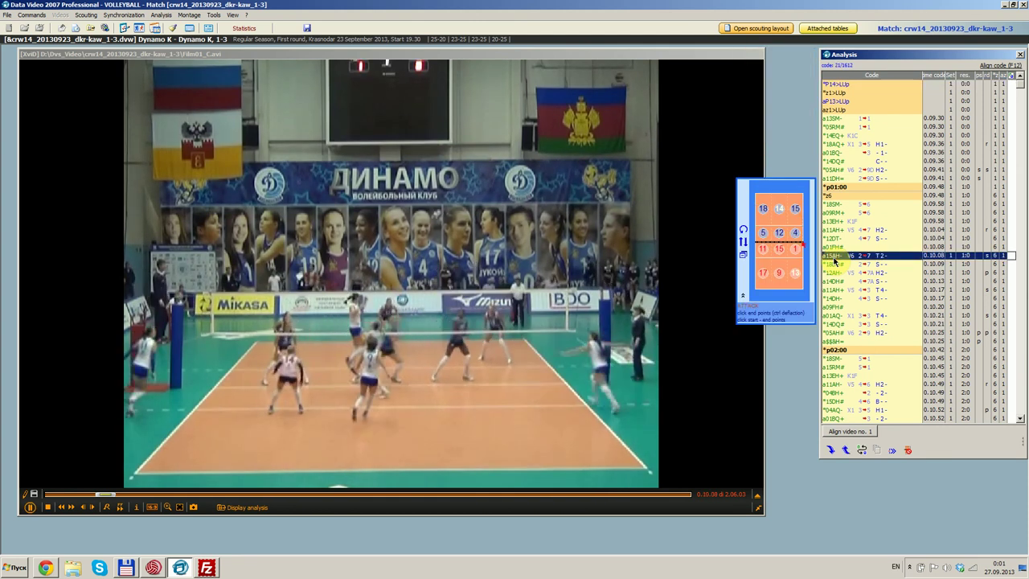
click(834, 291)
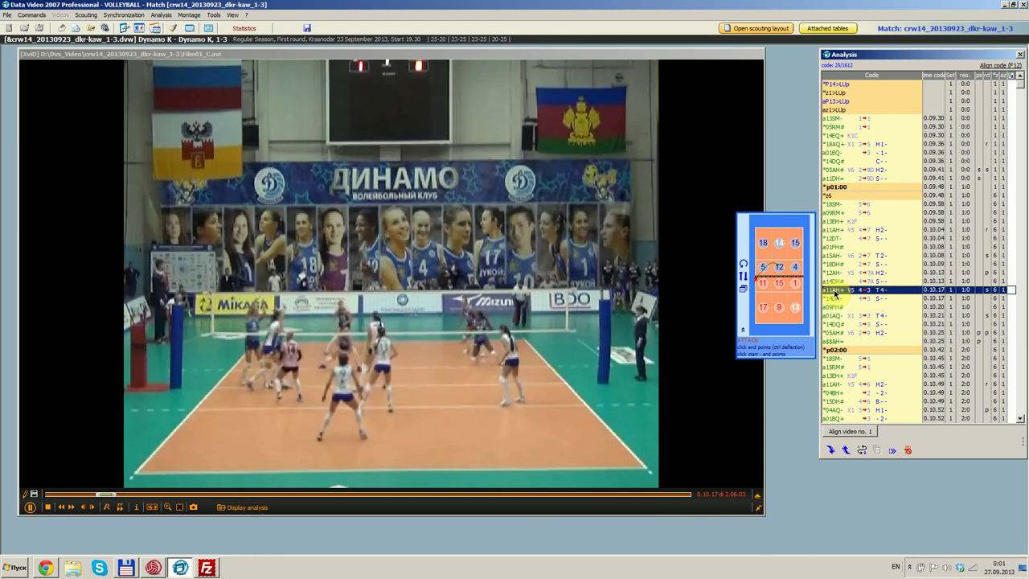
key(space)
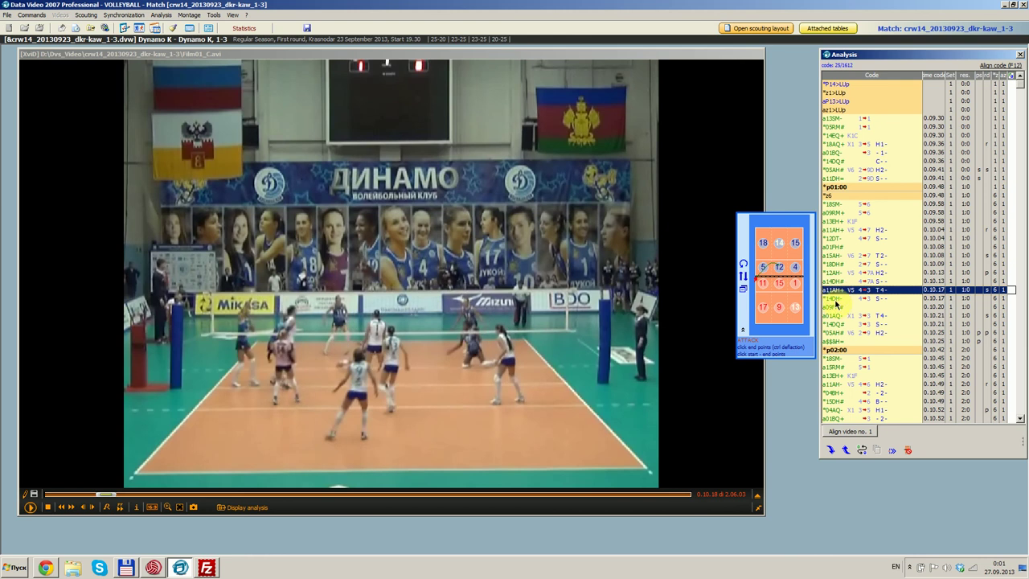
- Open the match report, play all attacks of Dynamo Kazan's player number 11, and pause the video
click(160, 15)
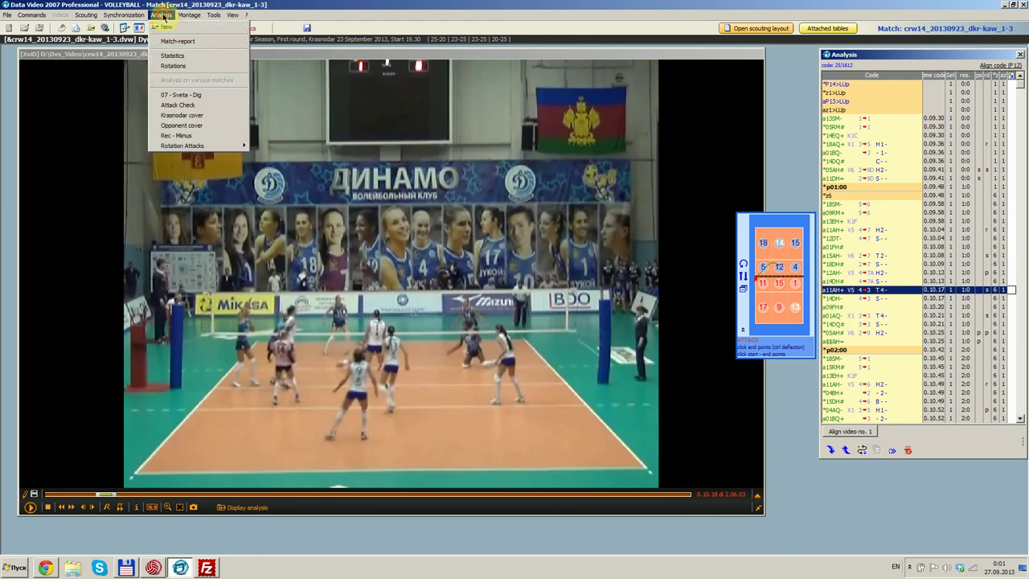
click(173, 41)
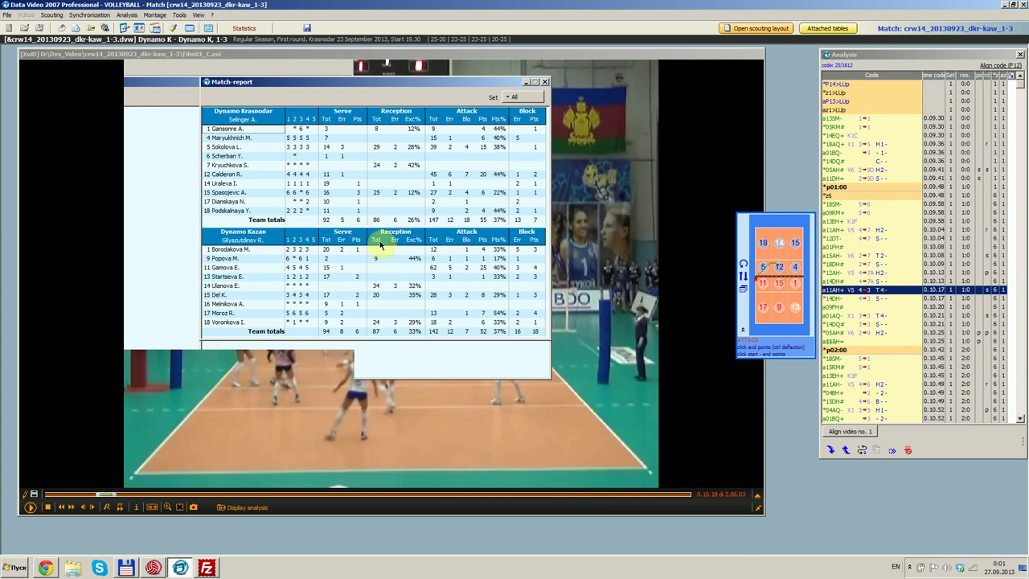
double_click(432, 272)
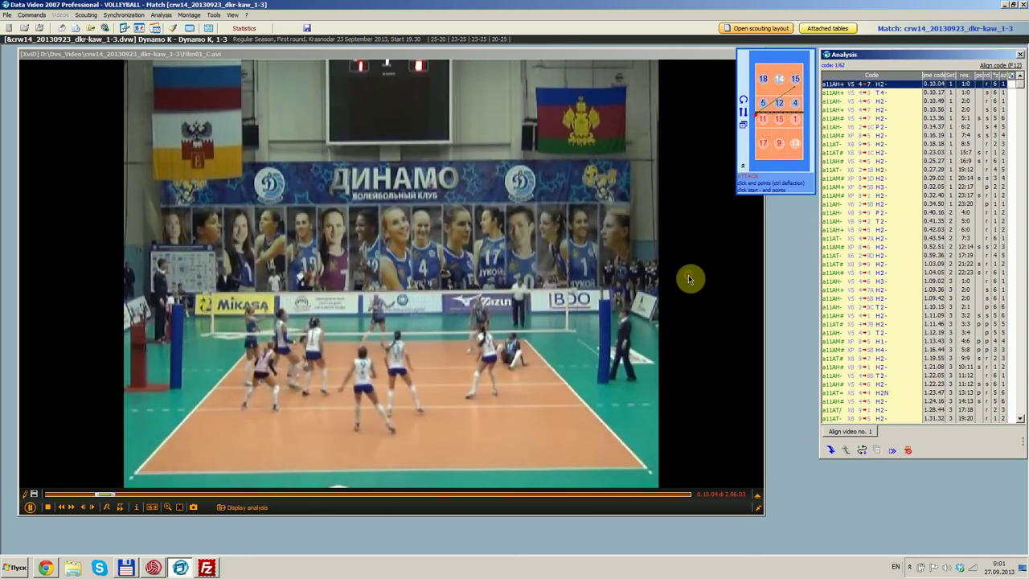
click(836, 92)
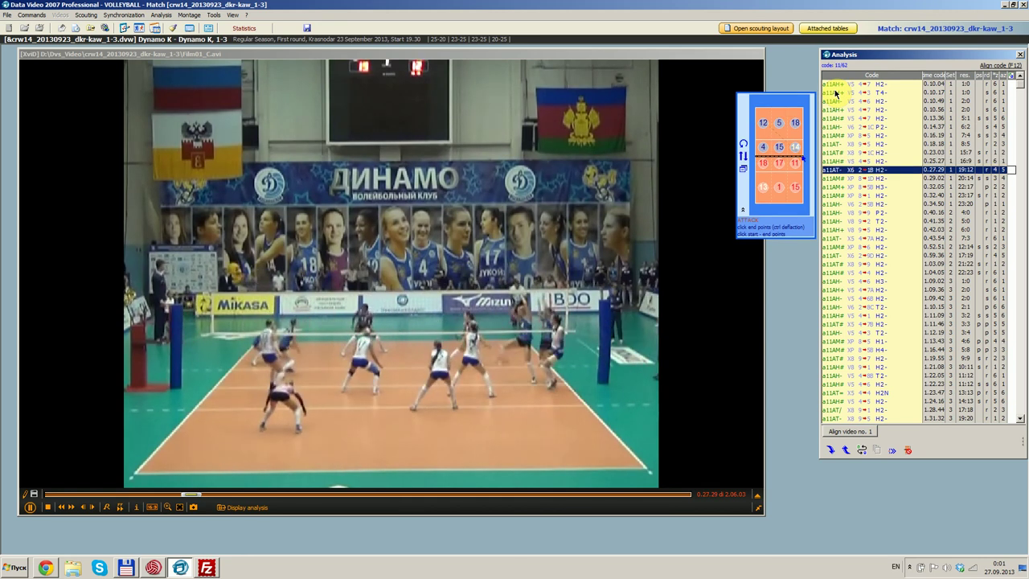
key(space)
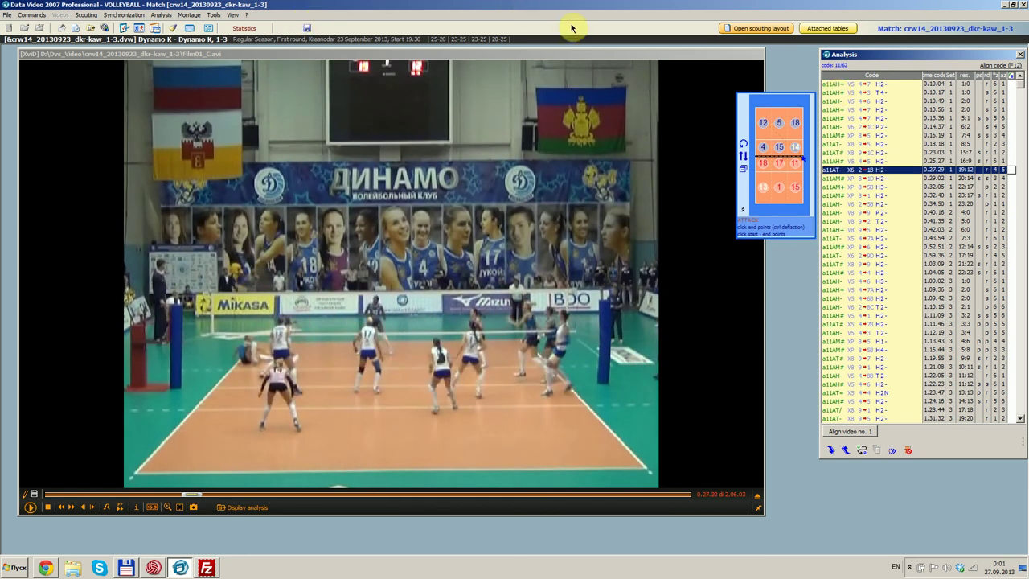
- Close the analysis and return to the synchronization phase, saving the scouting file changes and closing the match
click(1020, 54)
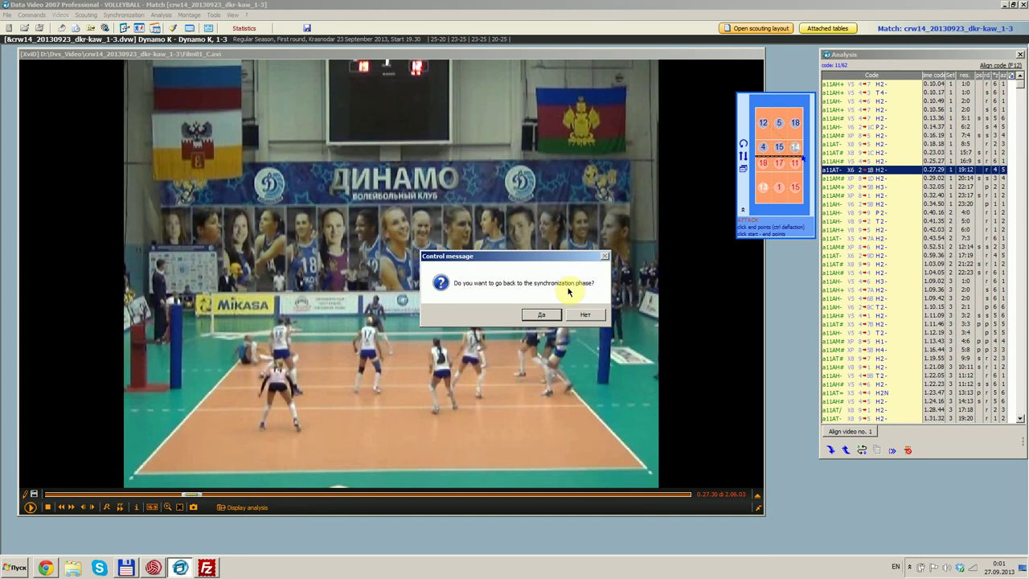
click(542, 315)
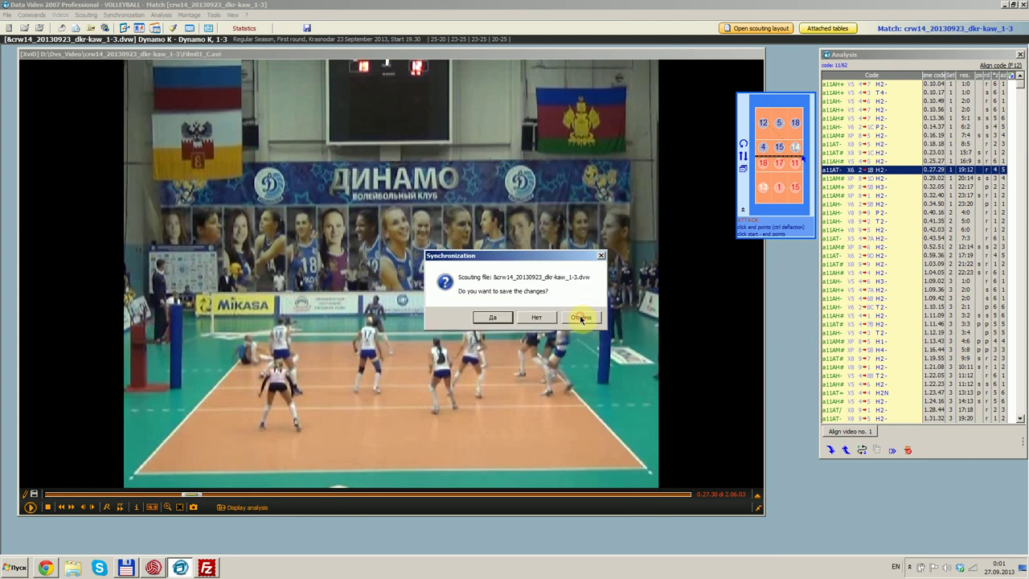
click(508, 319)
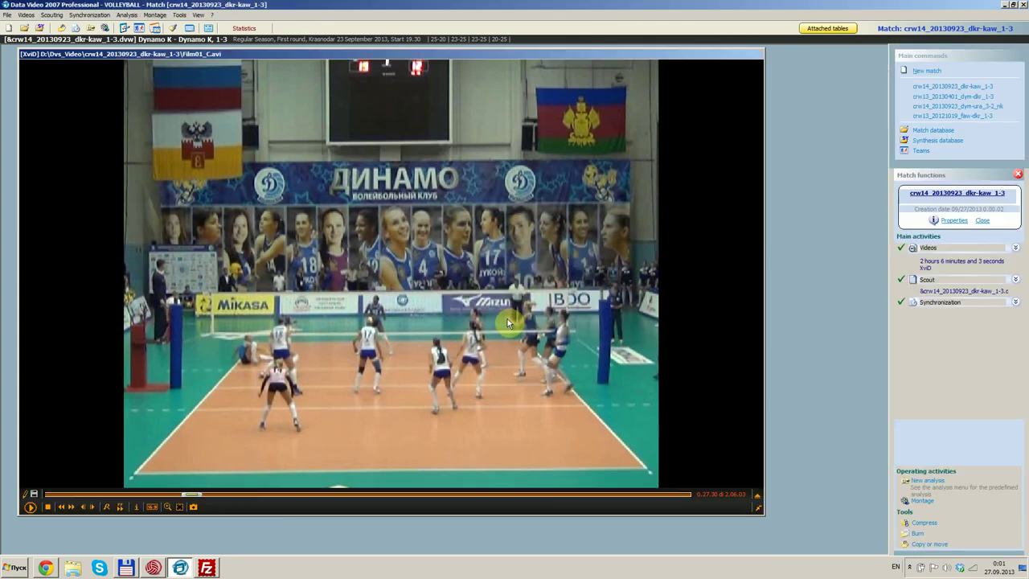
click(1018, 175)
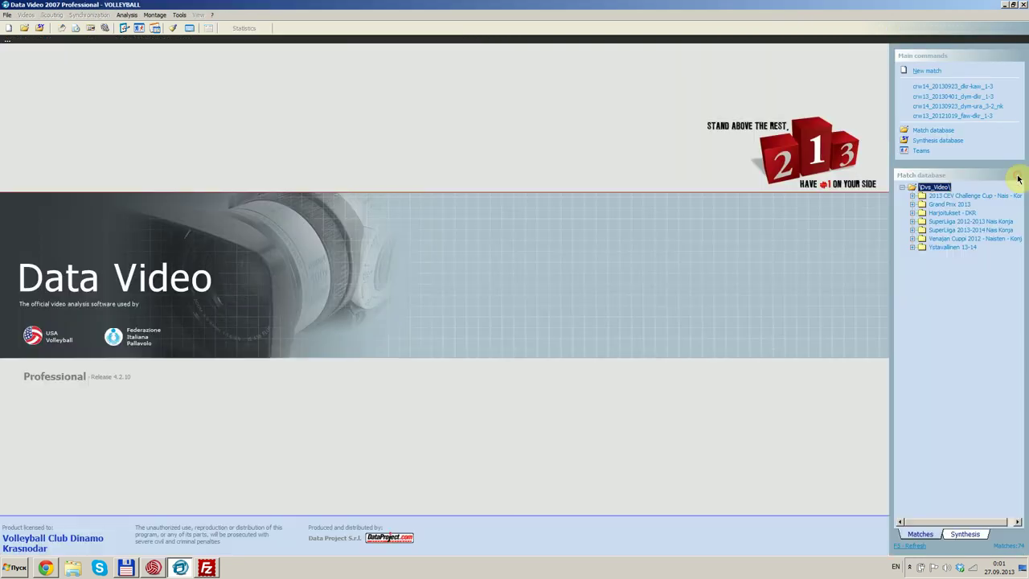
- In the match database, move match crw14_20130923_dkr-kaw_1-3 from SuperLiiga 2012-2013 Nais Konja to the SuperLiiga 2013-2014 Nais Konja folder
click(933, 130)
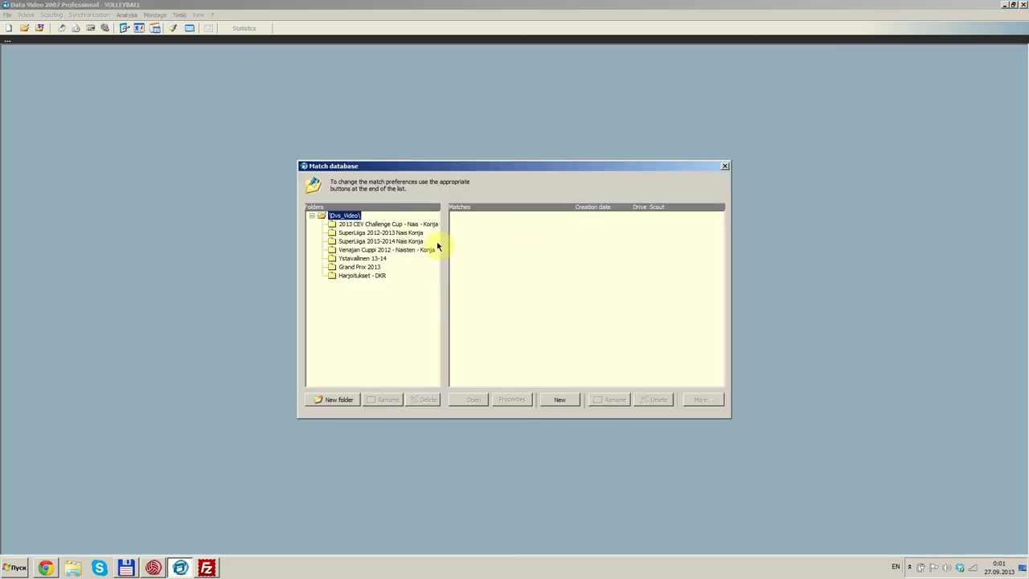
click(416, 234)
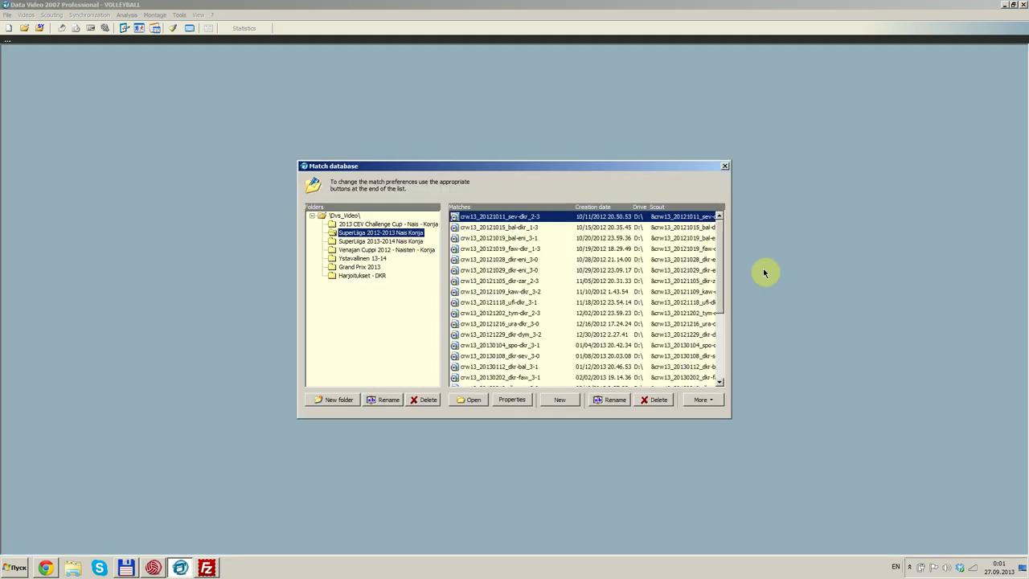
drag(722, 267, 721, 345)
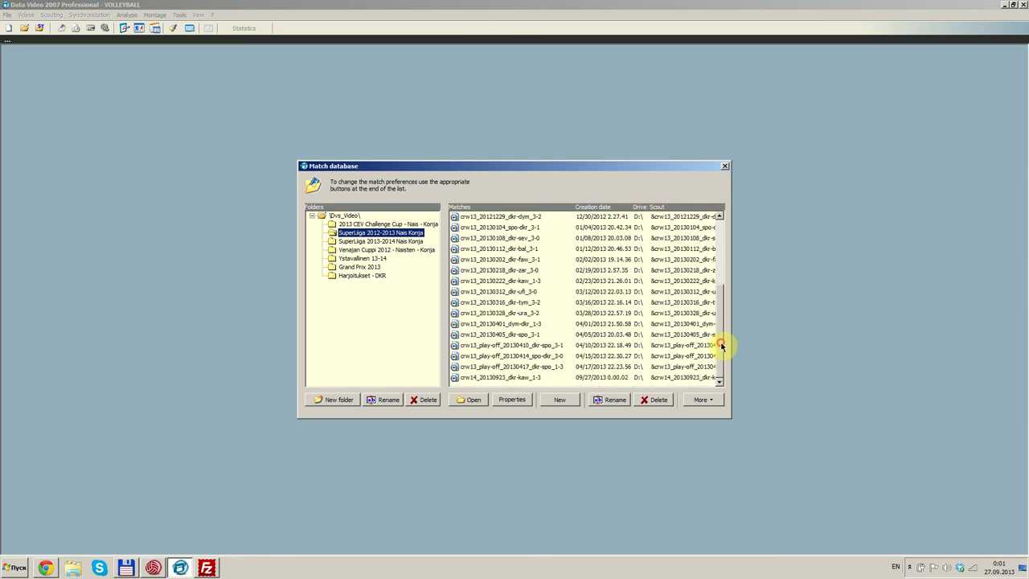
click(528, 378)
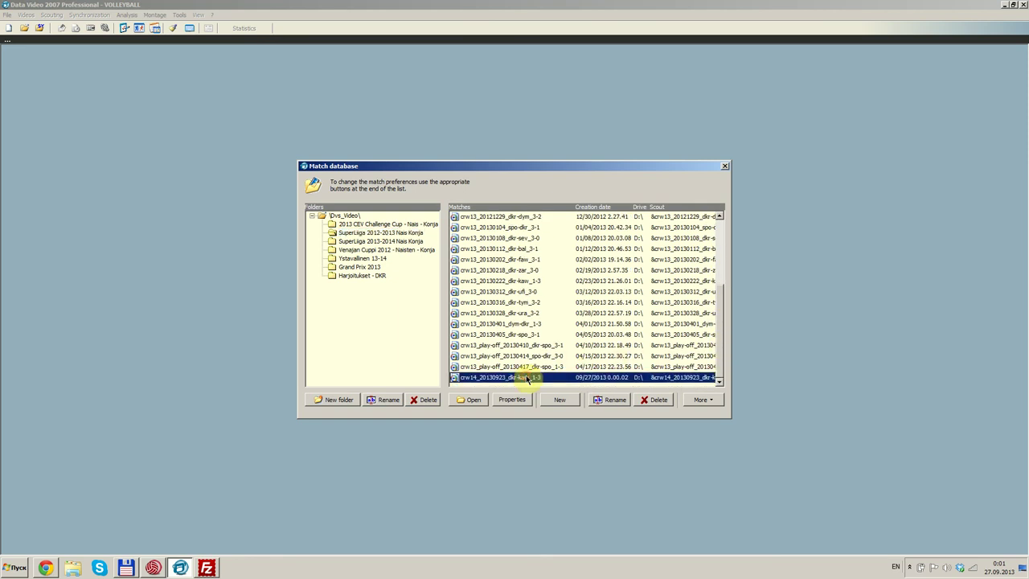
click(407, 243)
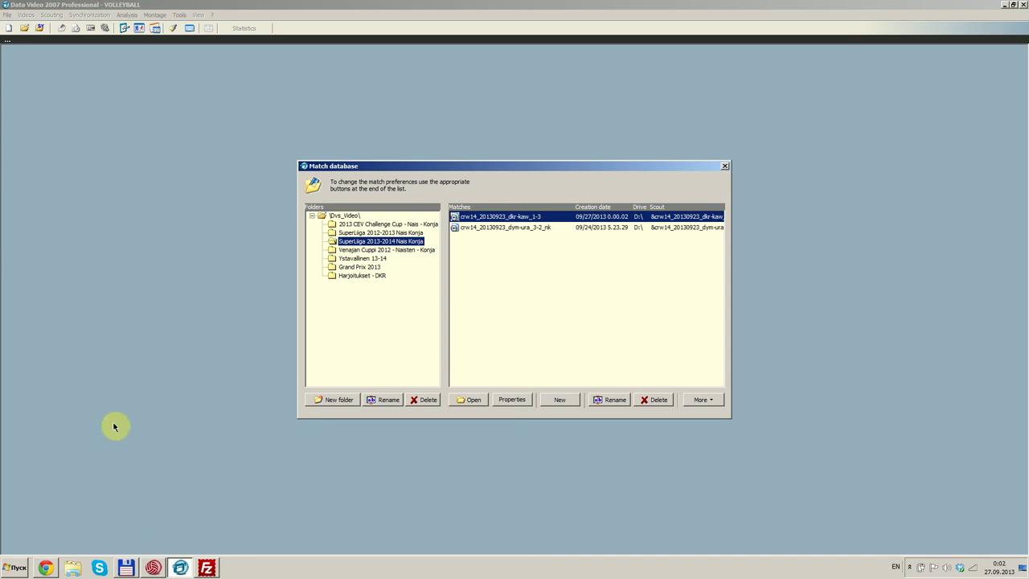
- Switch to Total Commander and try to delete the match's Source folder with its contents, skipping the folder itself
click(131, 567)
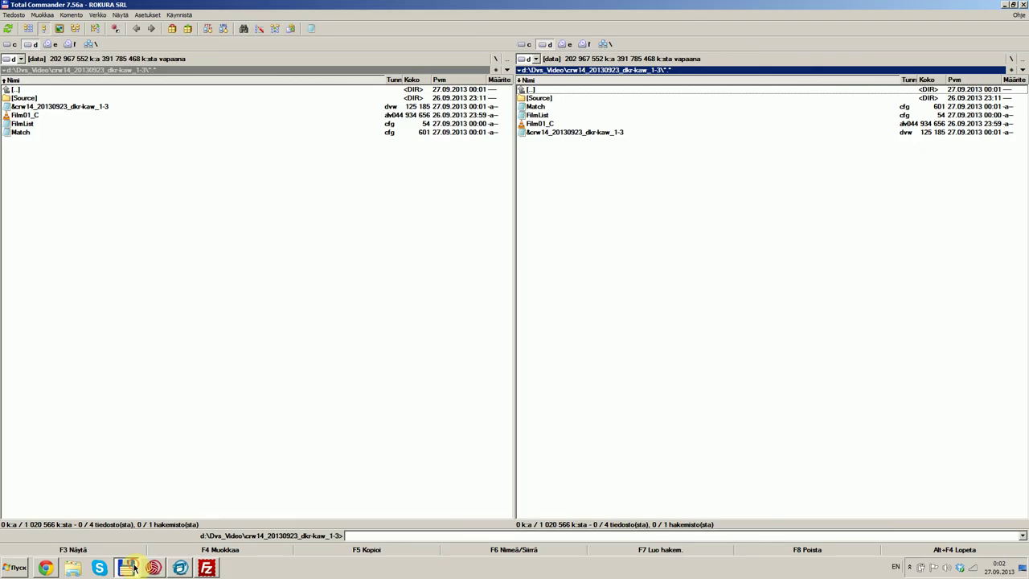
click(28, 99)
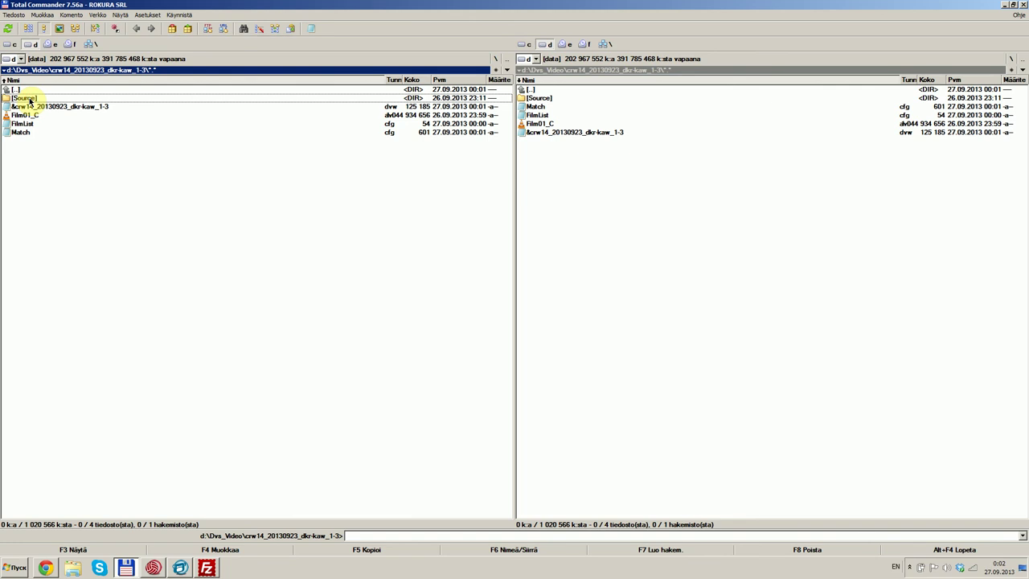
key(F8)
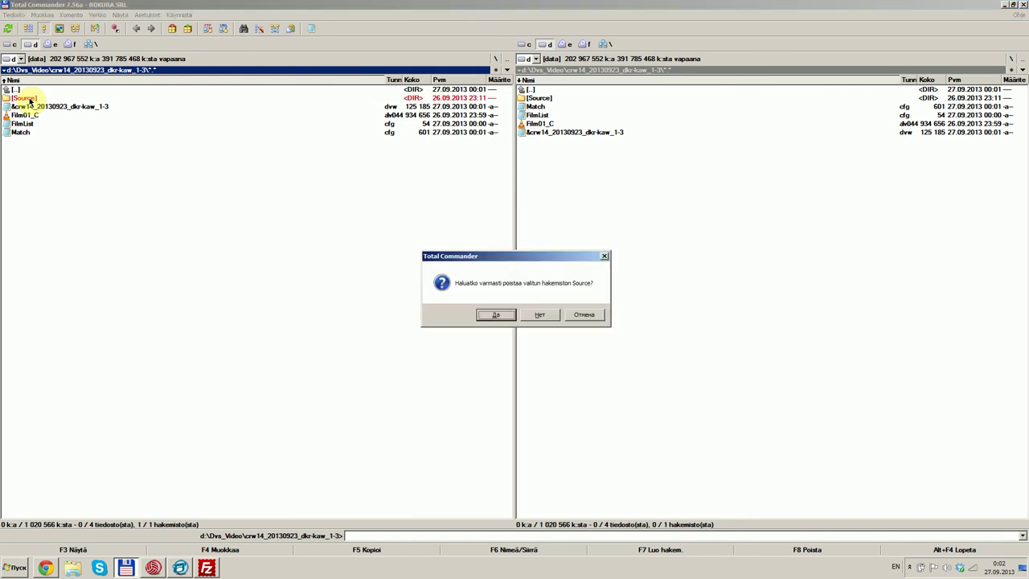
key(Return)
key(Tab)
key(Return)
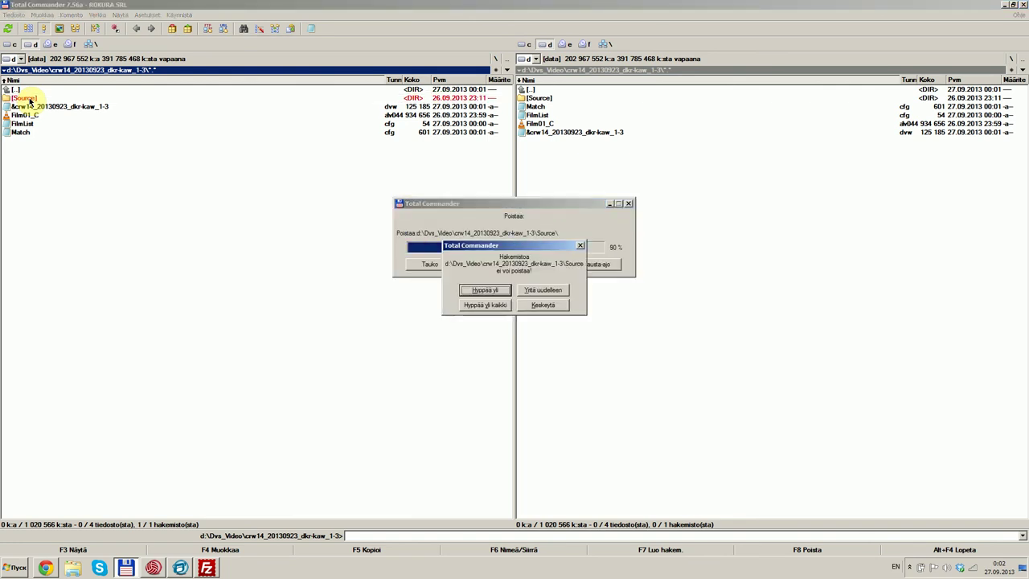
click(479, 291)
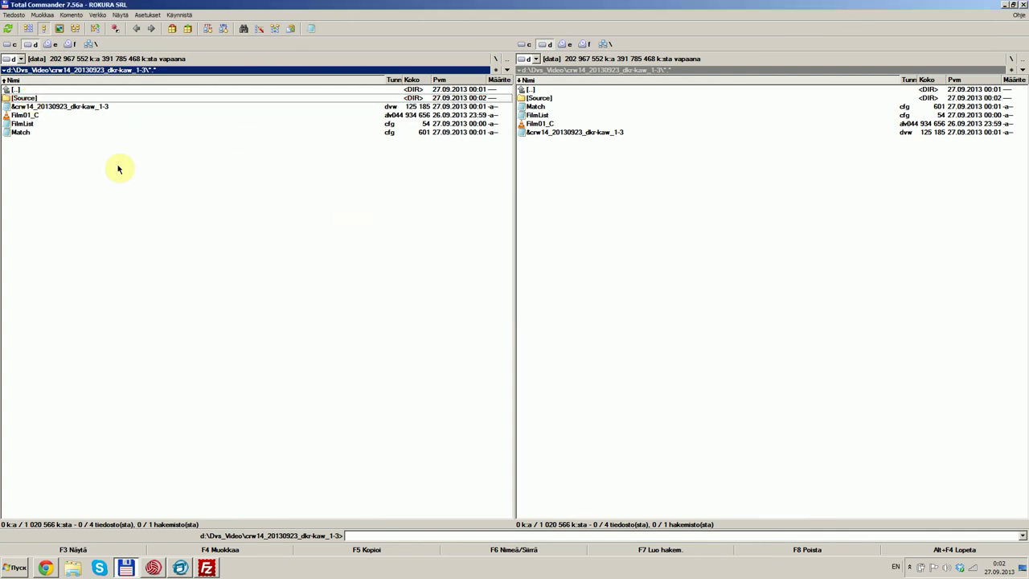
- Close the match database in Data Video and try again to delete the Source folder in Total Commander
click(181, 568)
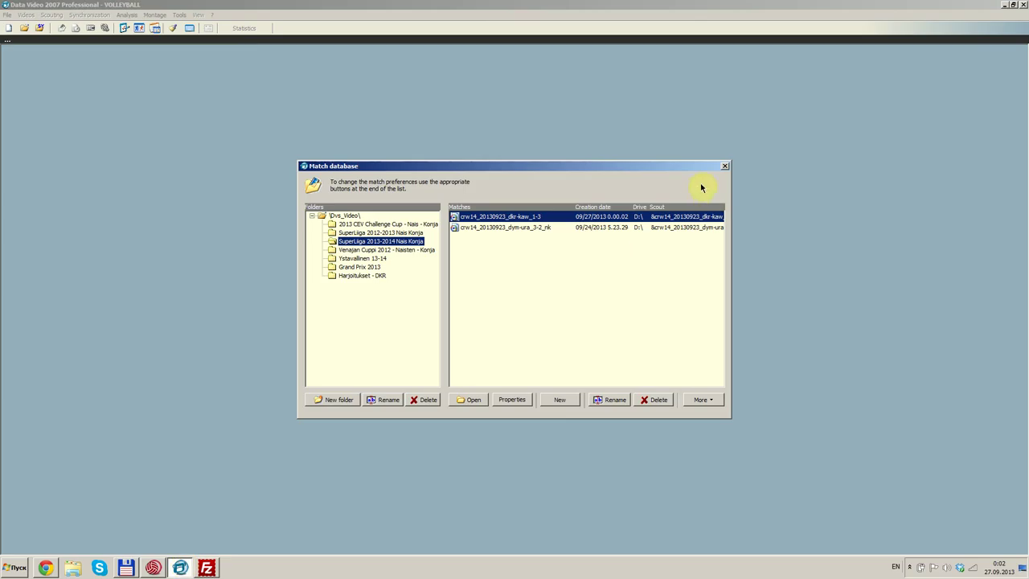
click(725, 167)
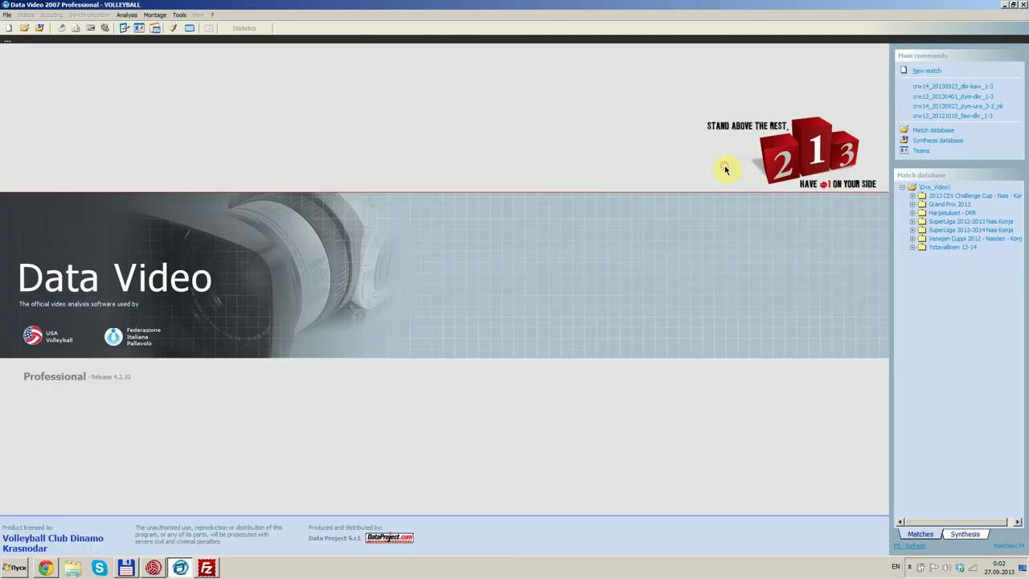
click(134, 570)
key(Insert)
key(F8)
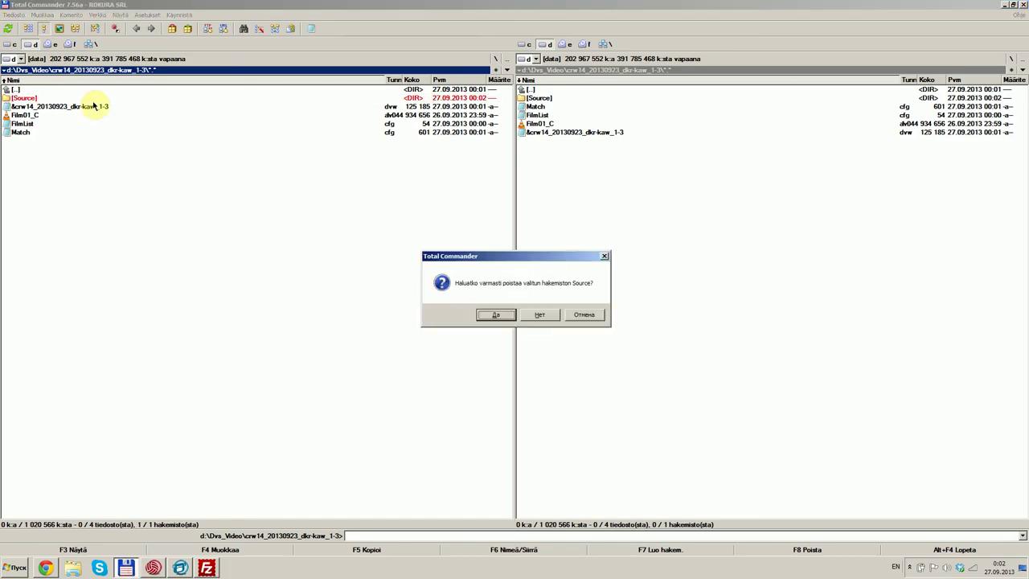
key(Return)
key(Right)
key(Return)
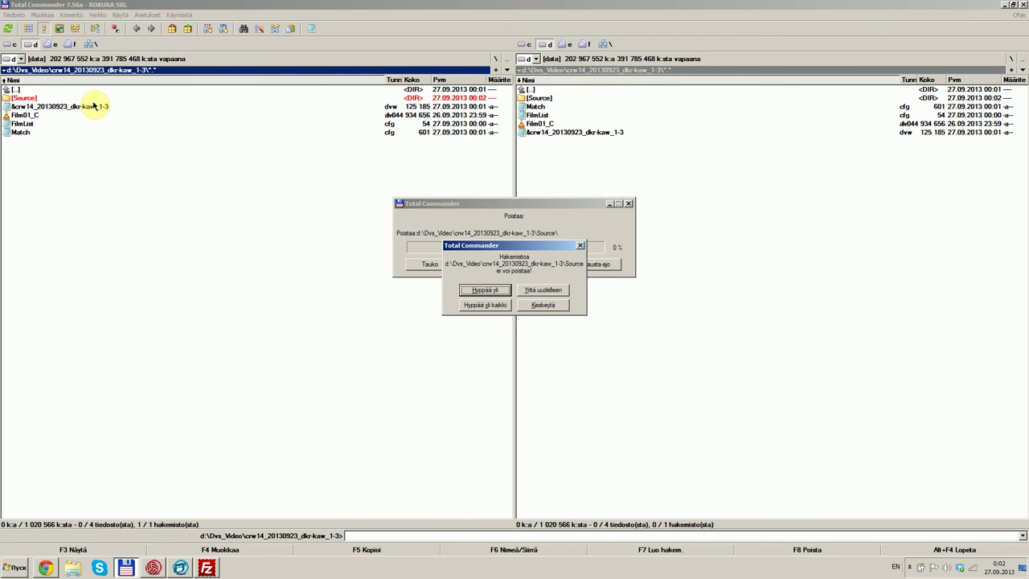
key(Return)
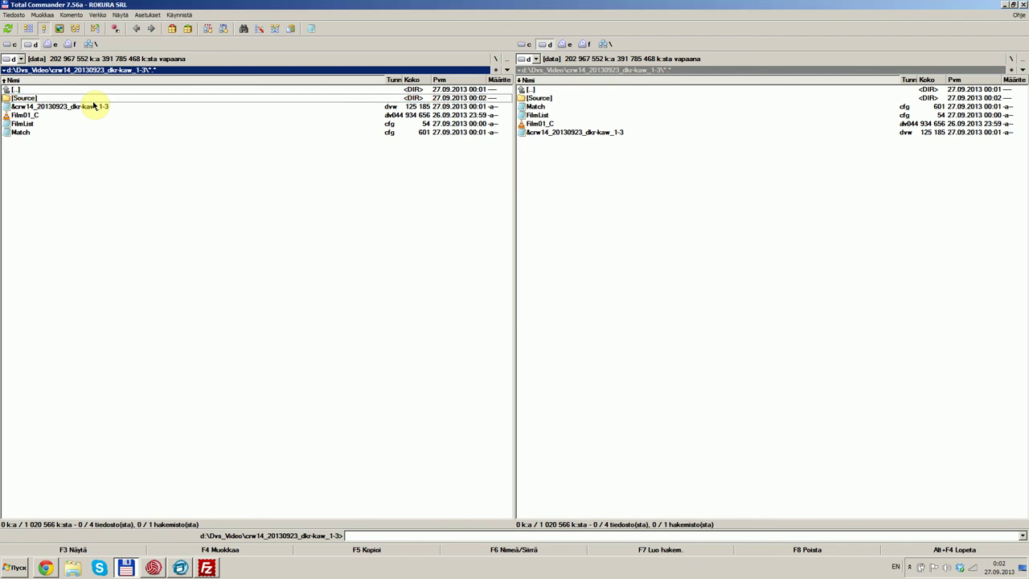
- Go up from the match folder to the parent folder Dvs_Video
double_click(18, 89)
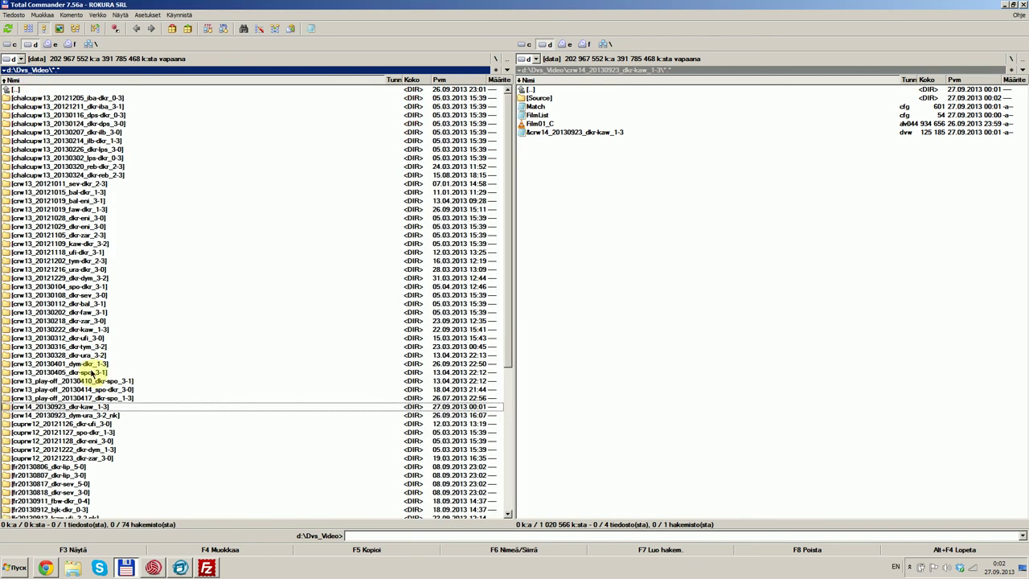